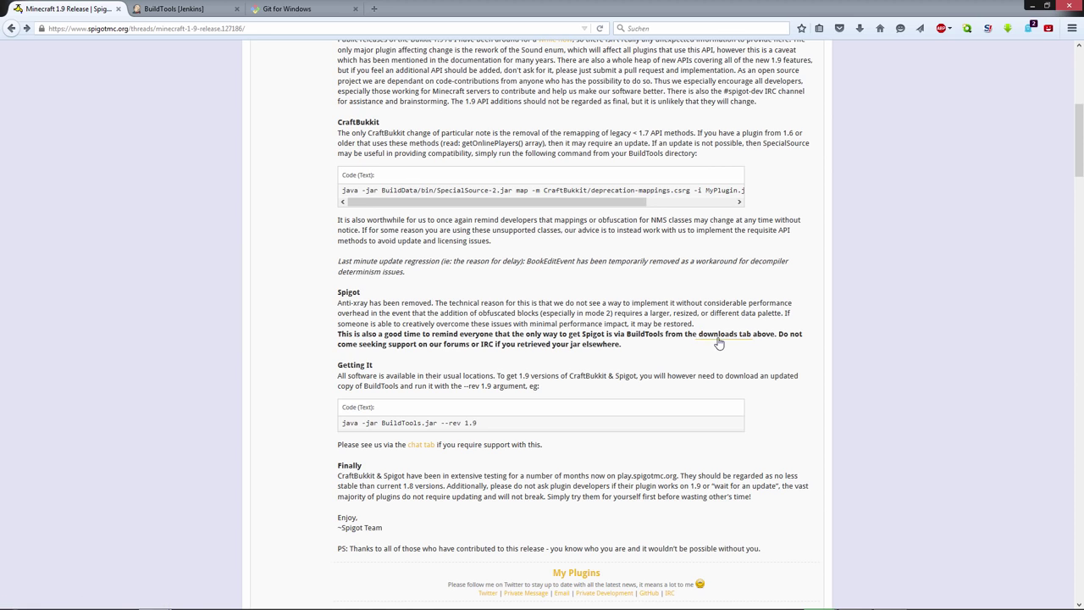
- Look over the latest BuildTools build page on Jenkins and the Git for Windows download page
{"action": "left_click", "coordinate": [190, 9]}
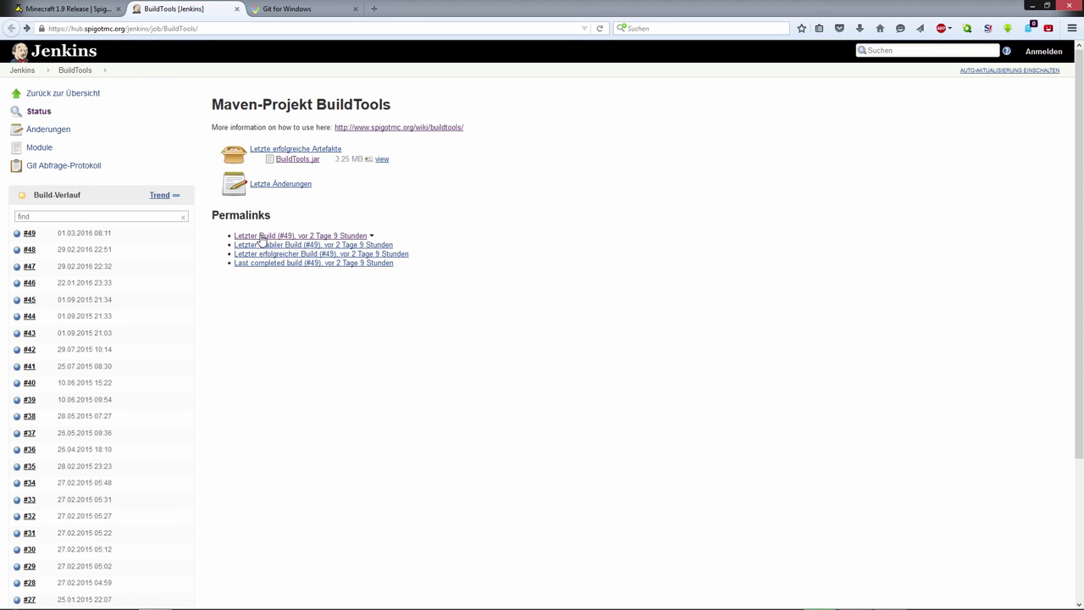
{"action": "left_click", "coordinate": [308, 239]}
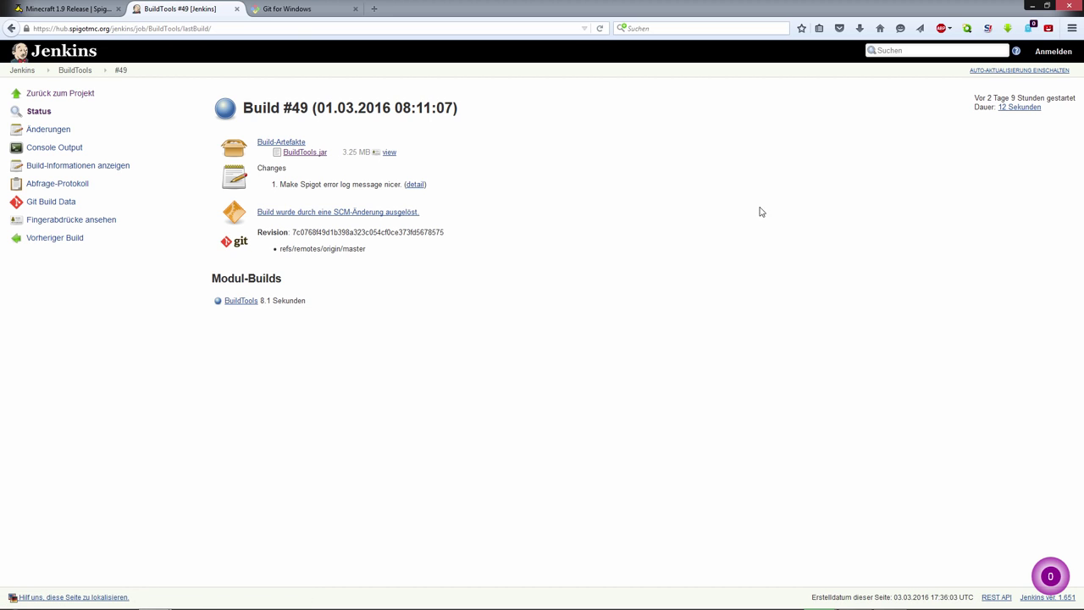
{"action": "left_click", "coordinate": [292, 8]}
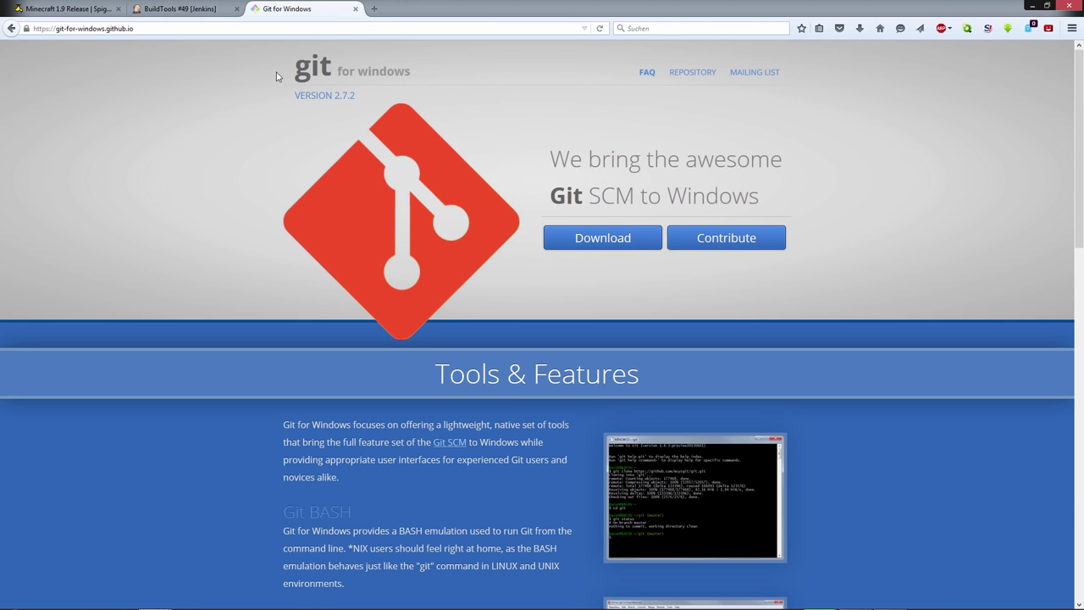
{"action": "scroll", "coordinate": [387, 218], "scroll_direction": "down", "scroll_amount": 3}
{"action": "scroll", "coordinate": [657, 362], "scroll_direction": "down", "scroll_amount": 2}
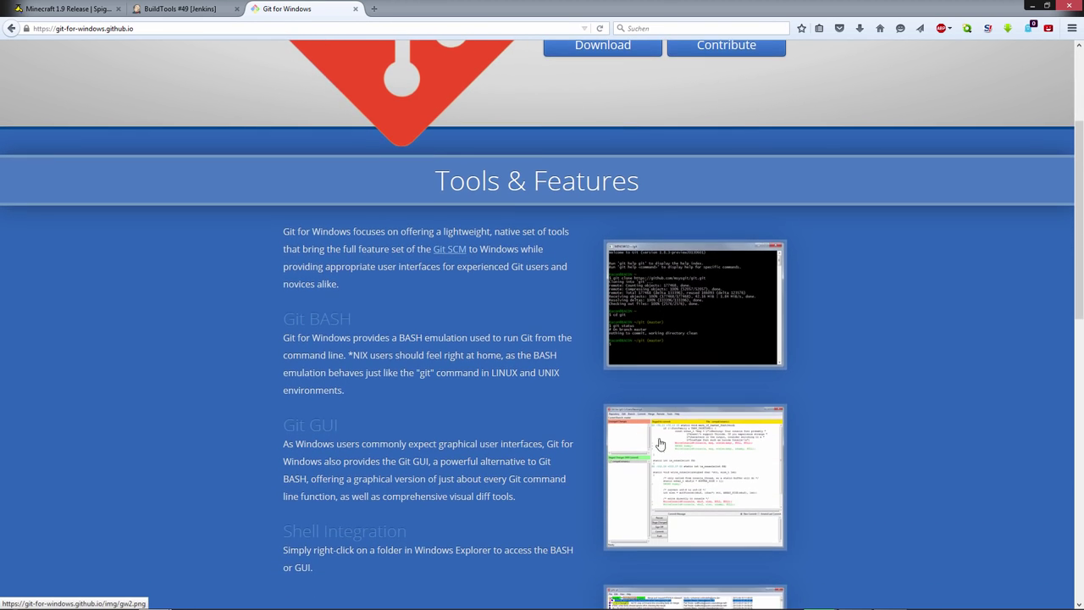
{"action": "scroll", "coordinate": [662, 445], "scroll_direction": "up", "scroll_amount": 5}
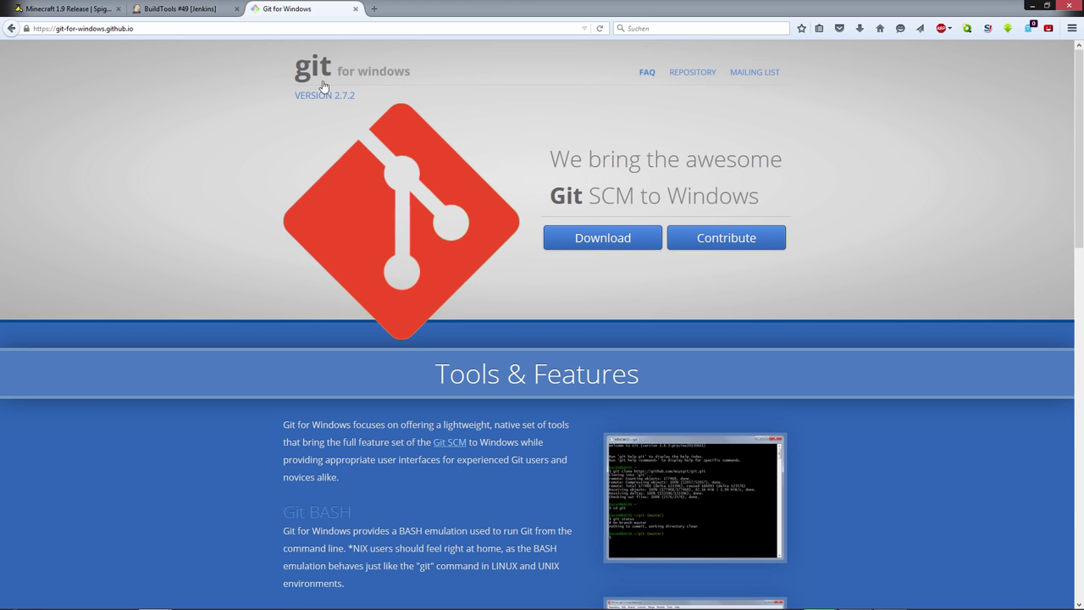
- Switch from the browser to the desktop and check the contents of the BuildTool folder, closing it again
{"action": "left_click", "coordinate": [1033, 8]}
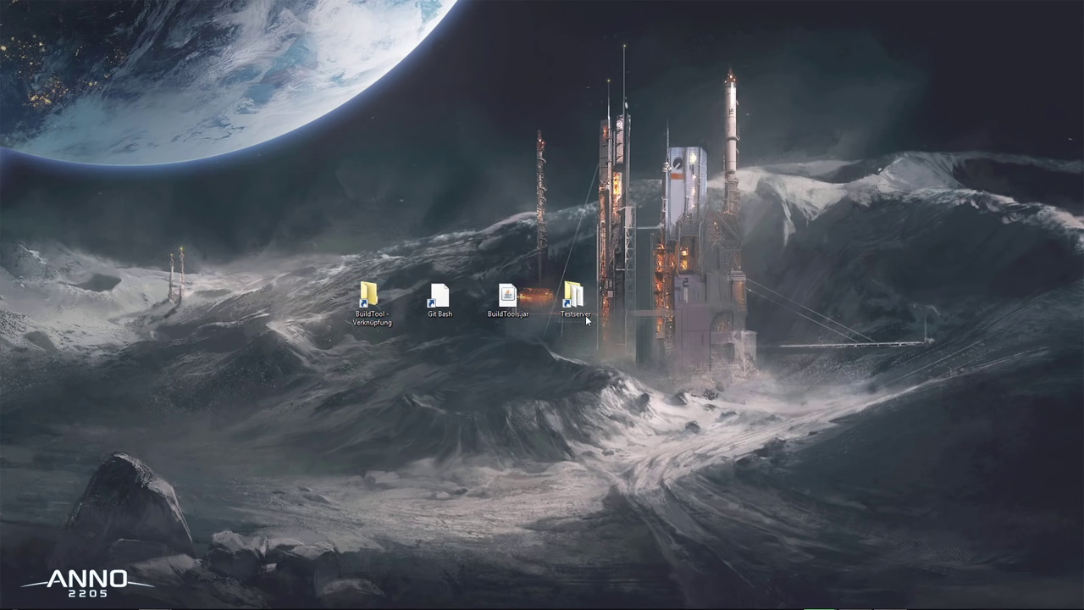
{"action": "left_click_drag", "start_coordinate": [674, 330], "coordinate": [437, 299]}
{"action": "left_click", "coordinate": [449, 390]}
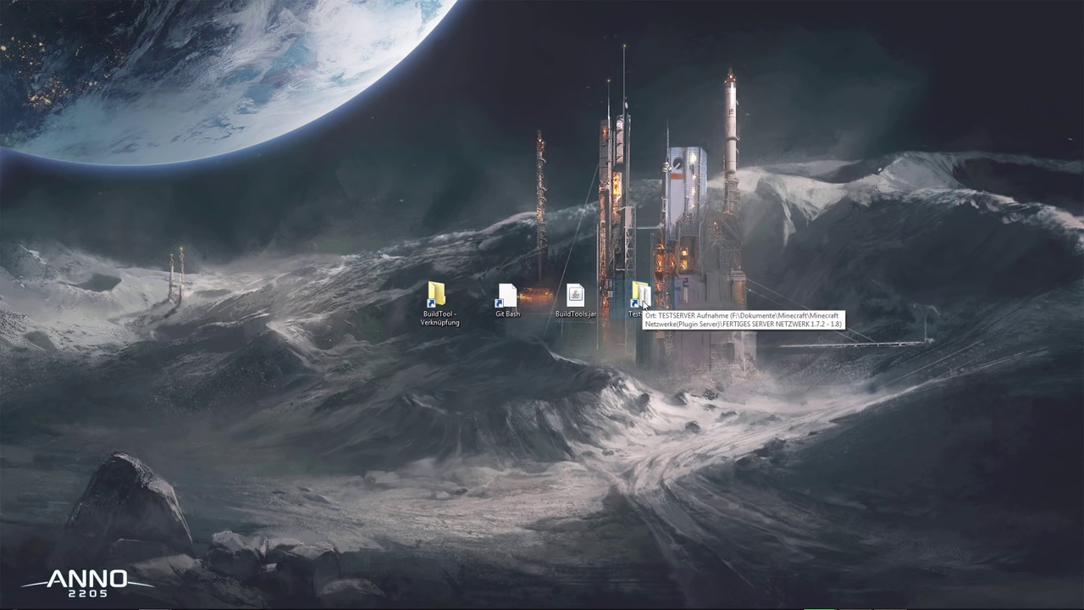
{"action": "double_click", "coordinate": [432, 296]}
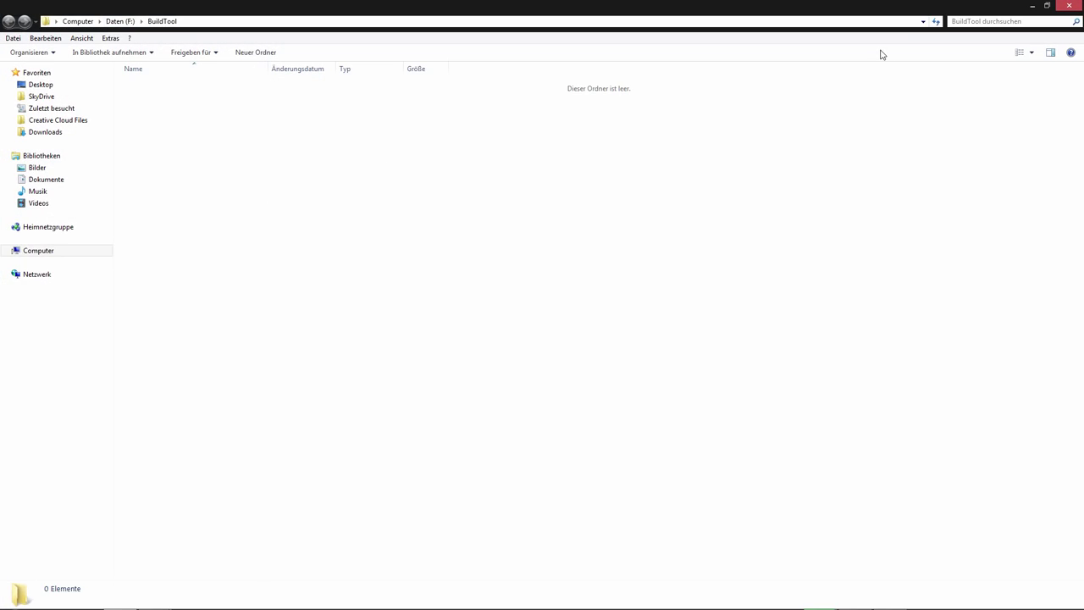
{"action": "left_click", "coordinate": [1069, 5]}
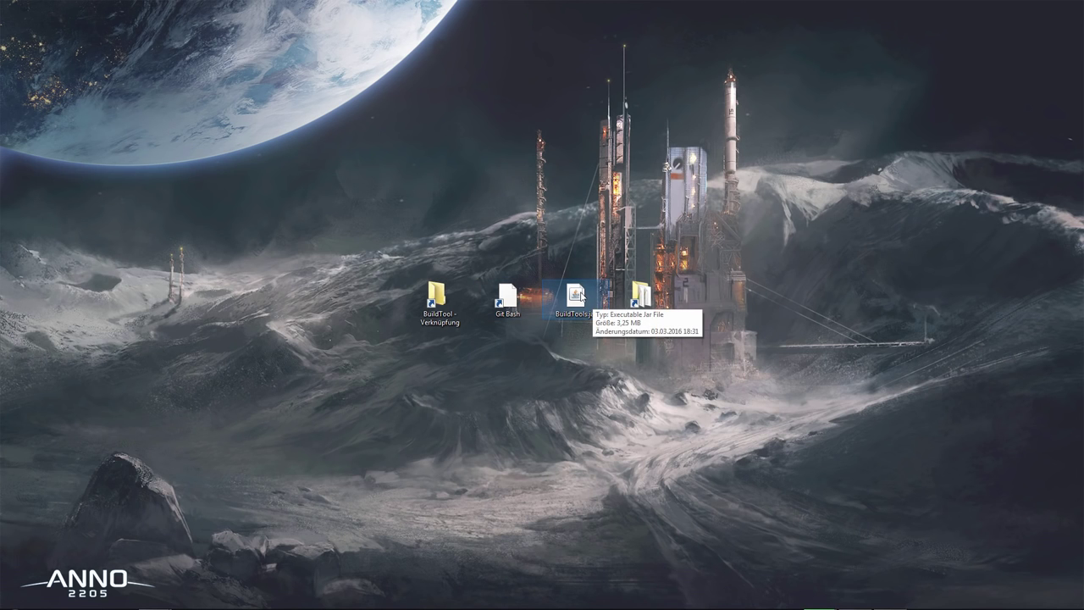
- Copy BuildTools.jar from the desktop into the BuildTool folder and shrink the folder window to one half of the screen
{"action": "right_click", "coordinate": [567, 299]}
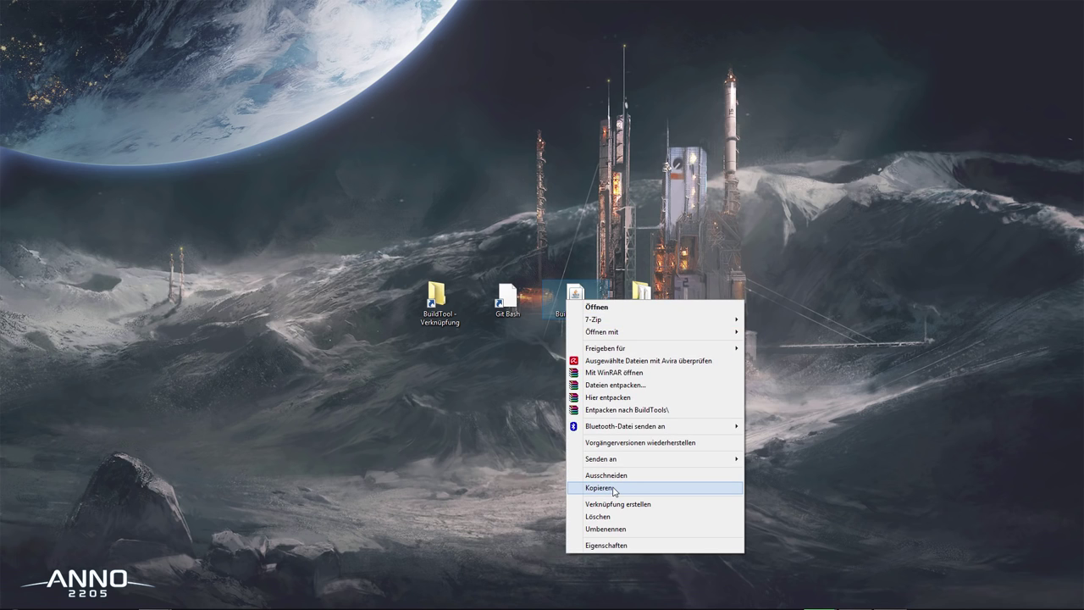
{"action": "left_click", "coordinate": [615, 488]}
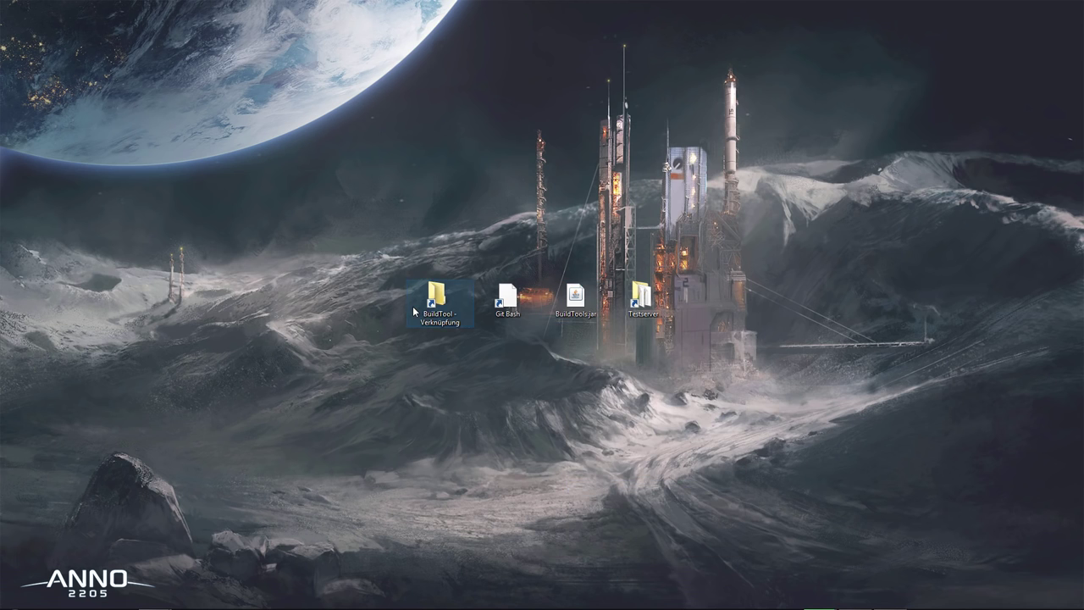
{"action": "double_click", "coordinate": [413, 306]}
{"action": "key", "text": "ctrl+v"}
{"action": "left_click_drag", "start_coordinate": [534, 4], "coordinate": [810, 64]}
{"action": "left_click", "coordinate": [808, 257]}
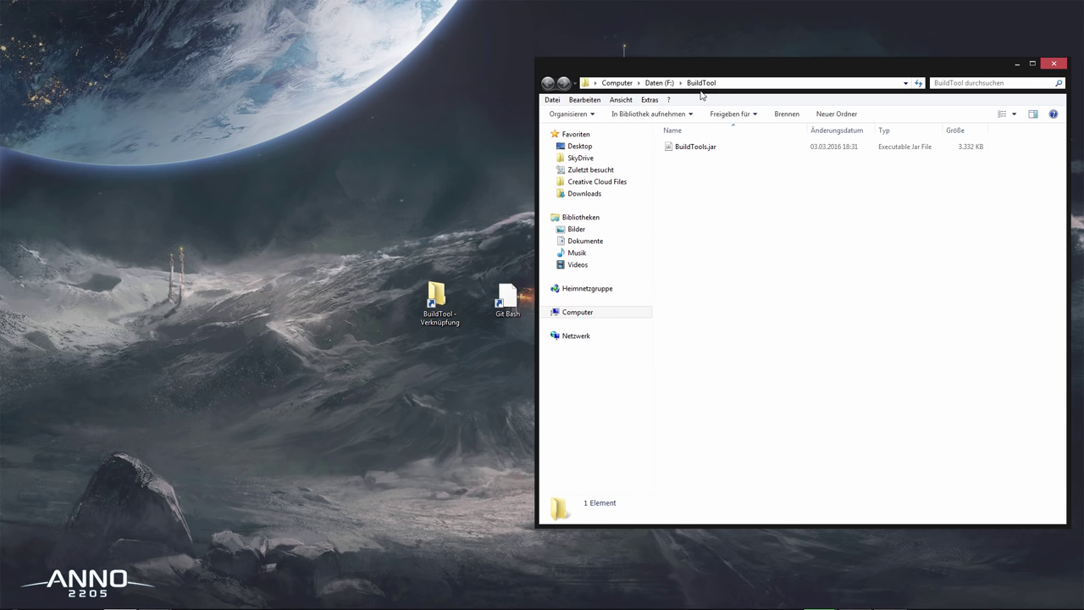
- Launch Git Bash and place its window beside the BuildTool folder window
{"action": "double_click", "coordinate": [508, 297]}
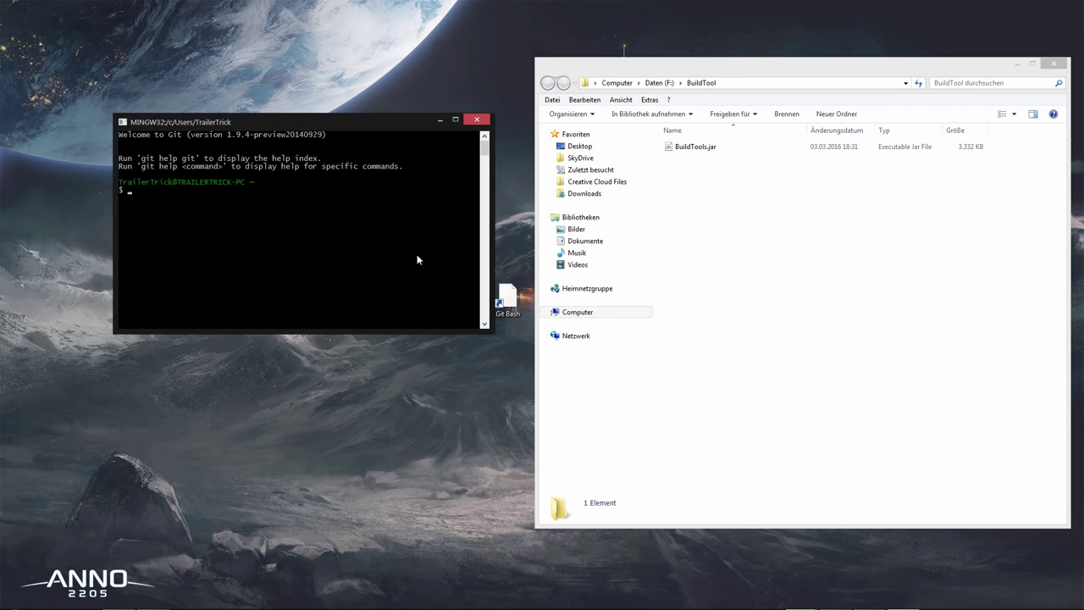
{"action": "left_click_drag", "start_coordinate": [286, 125], "coordinate": [250, 137]}
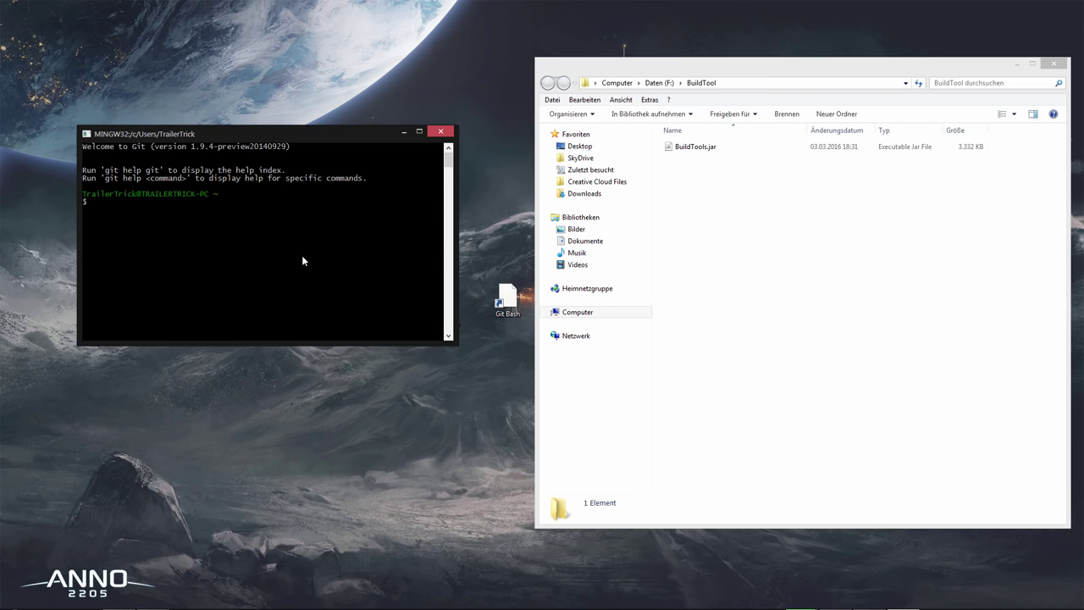
{"action": "left_click", "coordinate": [820, 241]}
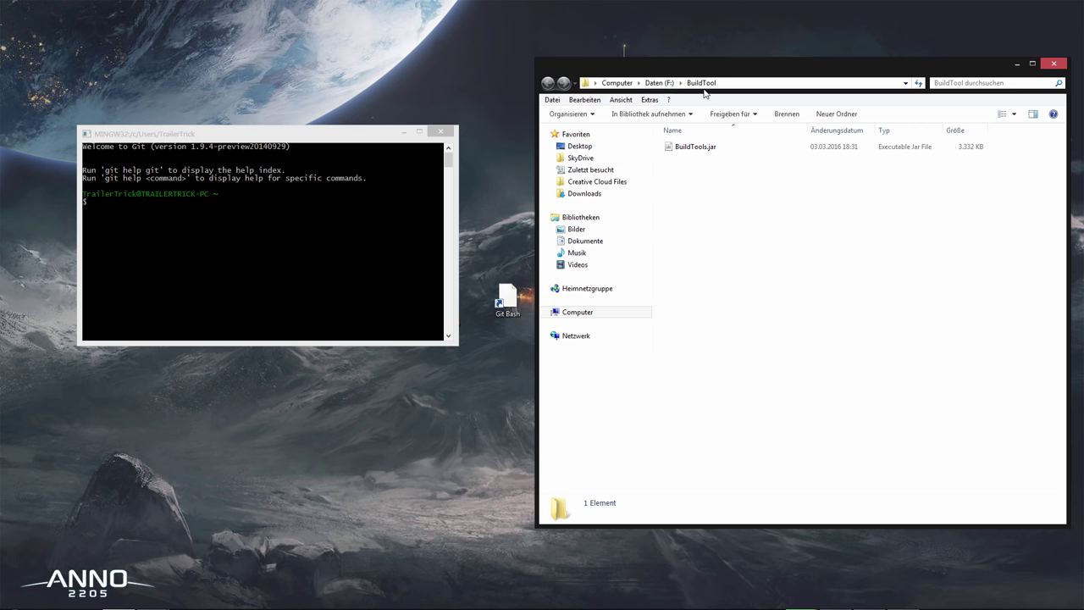
- Change to the root of drive C in Git Bash with "cd /C" and return to the home directory with "cd"
{"action": "left_click", "coordinate": [244, 249]}
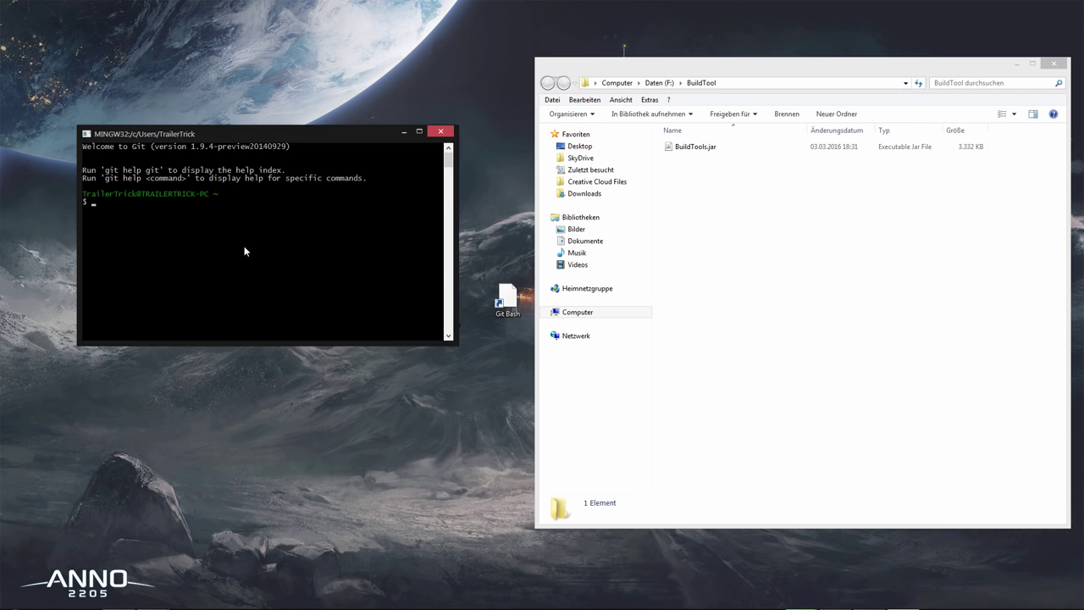
{"action": "type", "text": "cd /C"}
{"action": "key", "text": "Return"}
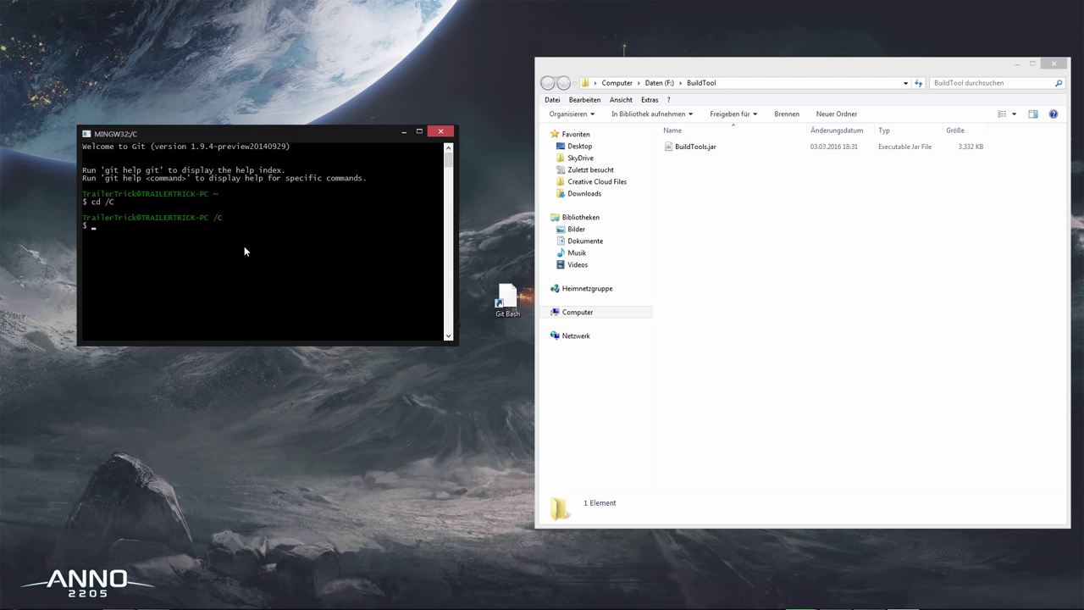
{"action": "type", "text": "cd"}
{"action": "key", "text": "Return"}
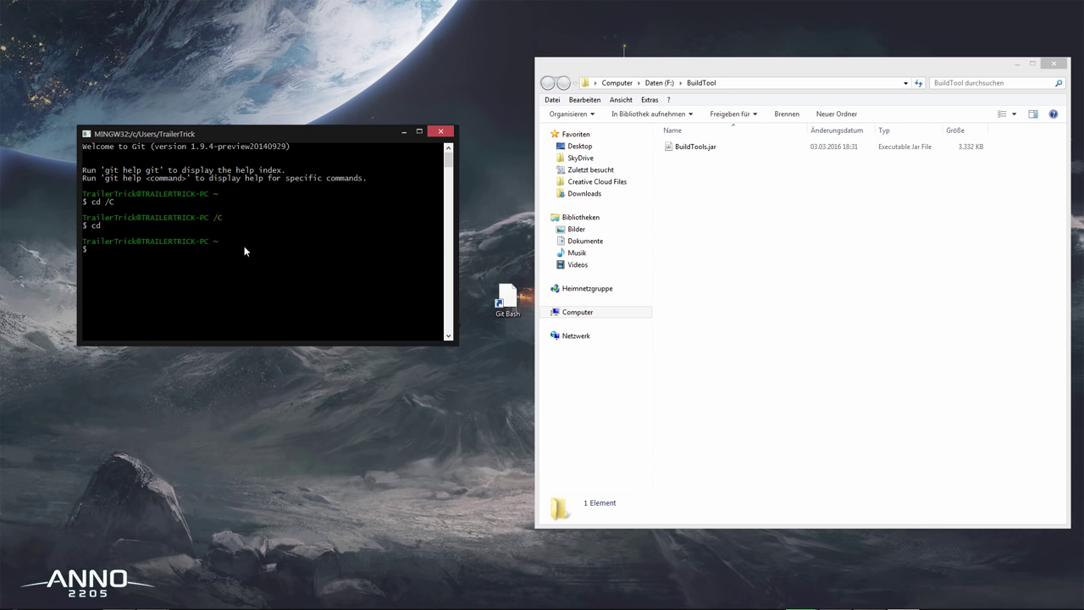
- Change the Git Bash working directory to the BuildTool folder with "cd /F/BuildTool"
{"action": "type", "text": "cd /F/Bui"}
{"action": "type", "text": "ldTool"}
{"action": "key", "text": "Return"}
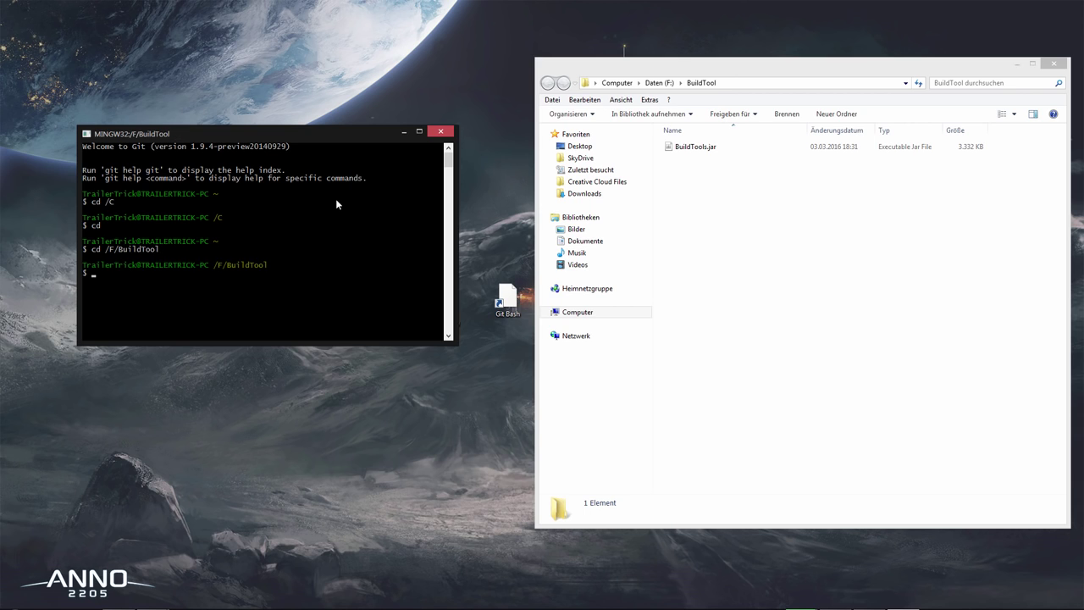
{"action": "left_click", "coordinate": [787, 215]}
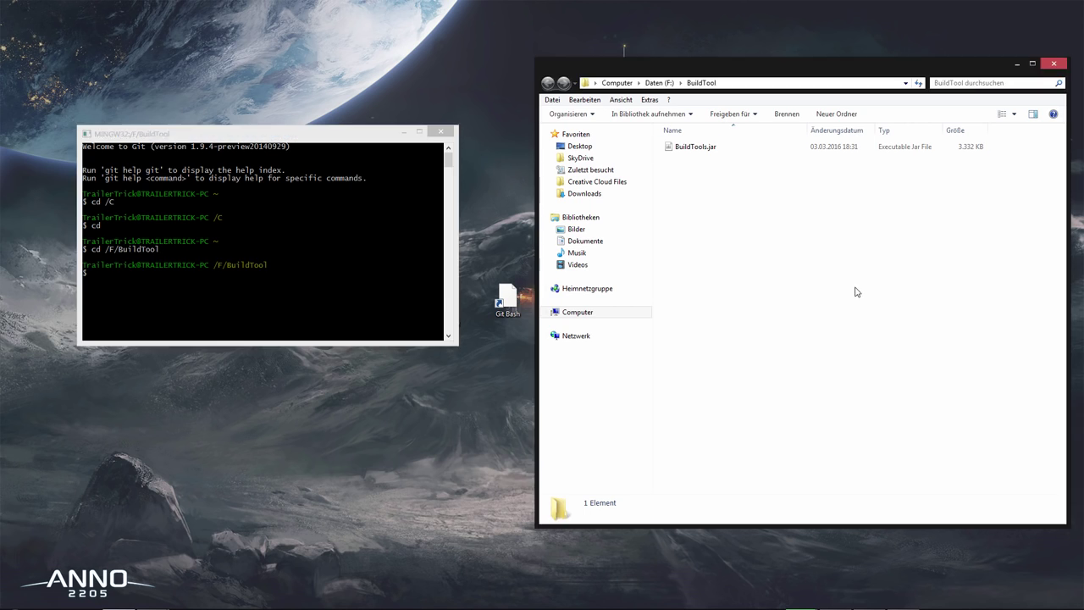
{"action": "left_click", "coordinate": [203, 246]}
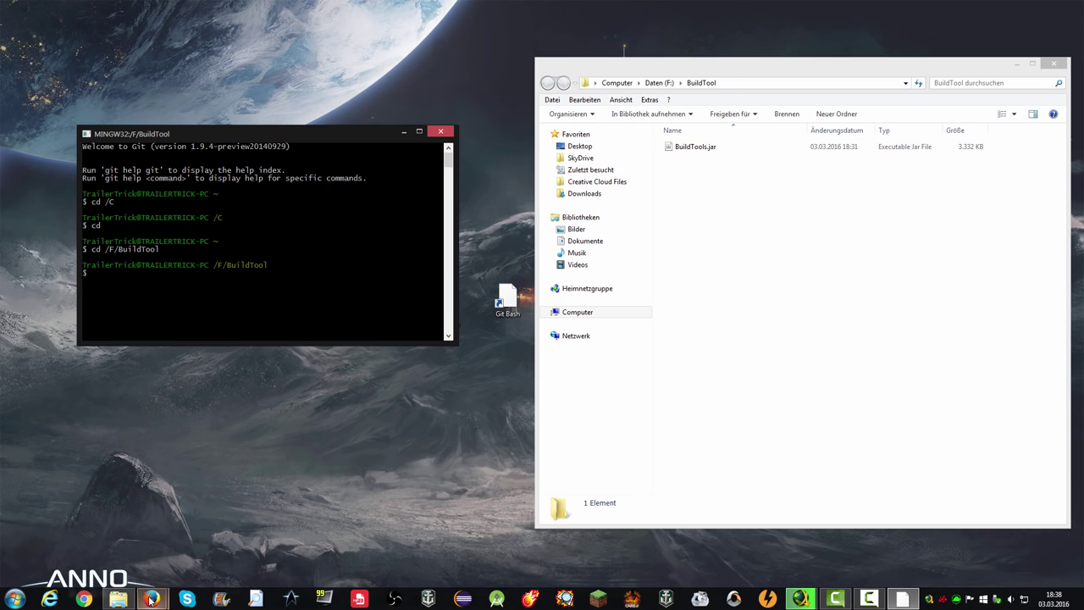
- Look up the BuildTools run command in the Minecraft 1.9 release thread on SpigotMC, including its version argument, and move the browser aside
{"action": "left_click", "coordinate": [150, 599]}
{"action": "left_click", "coordinate": [211, 552]}
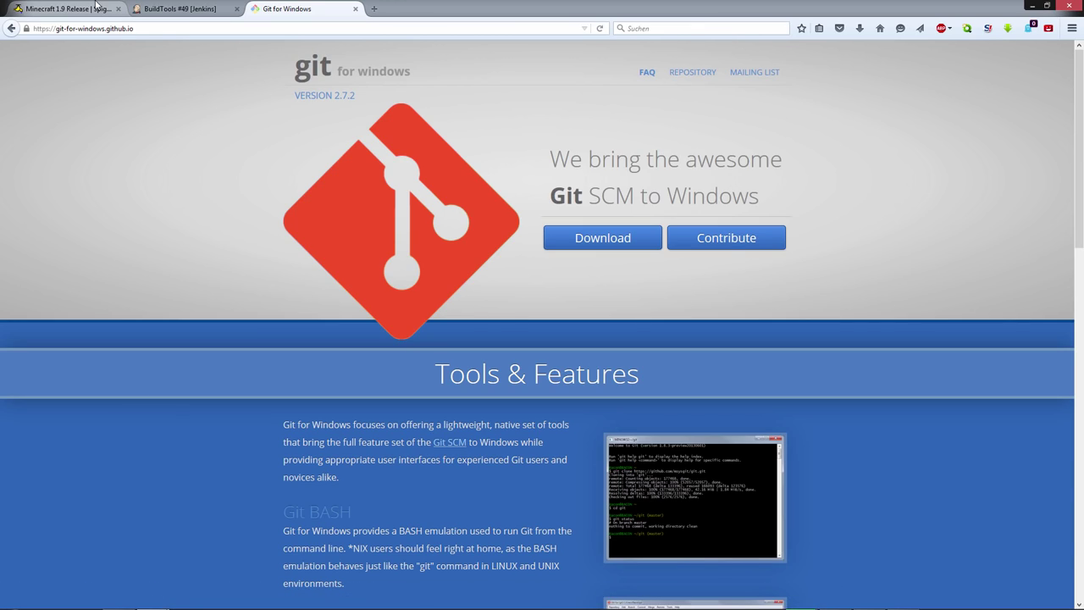
{"action": "left_click", "coordinate": [95, 7]}
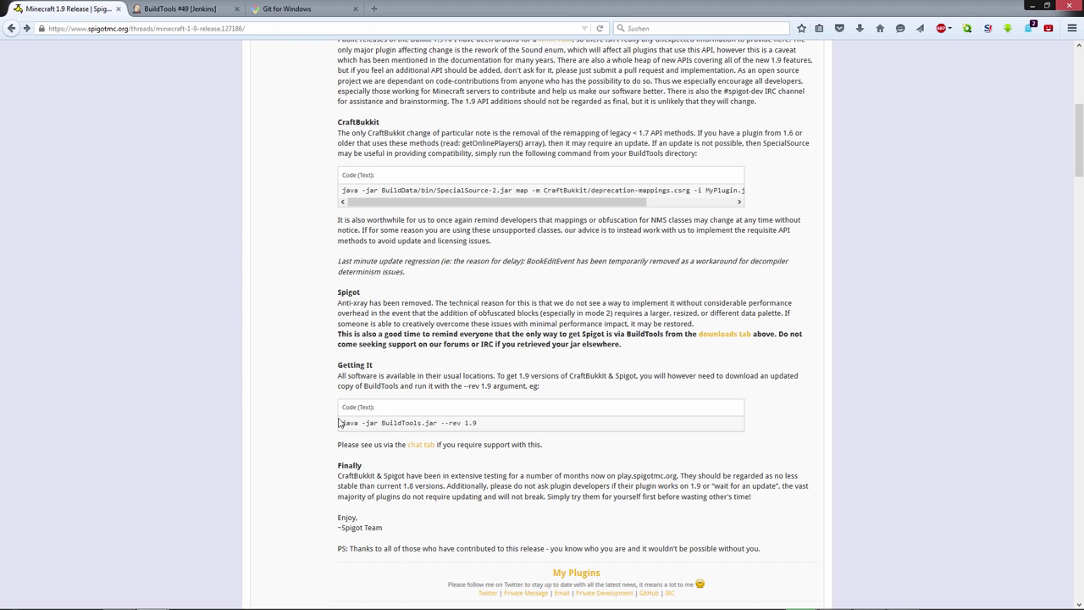
{"action": "left_click_drag", "start_coordinate": [343, 428], "coordinate": [486, 431]}
{"action": "left_click", "coordinate": [490, 429]}
{"action": "double_click", "coordinate": [389, 426]}
{"action": "left_click", "coordinate": [398, 423]}
{"action": "left_click", "coordinate": [181, 10]}
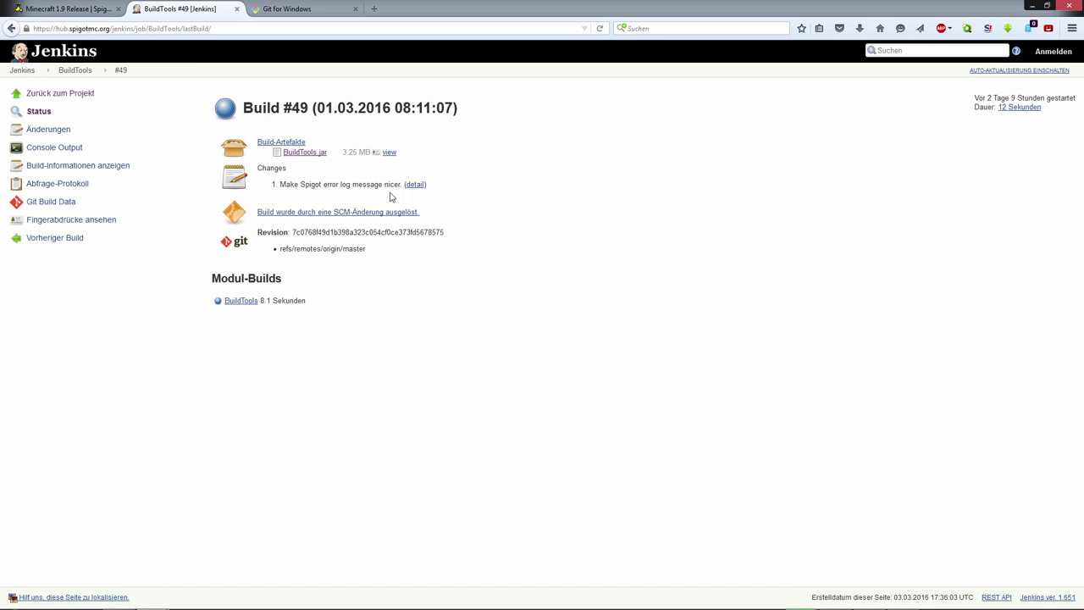
{"action": "left_click", "coordinate": [74, 11]}
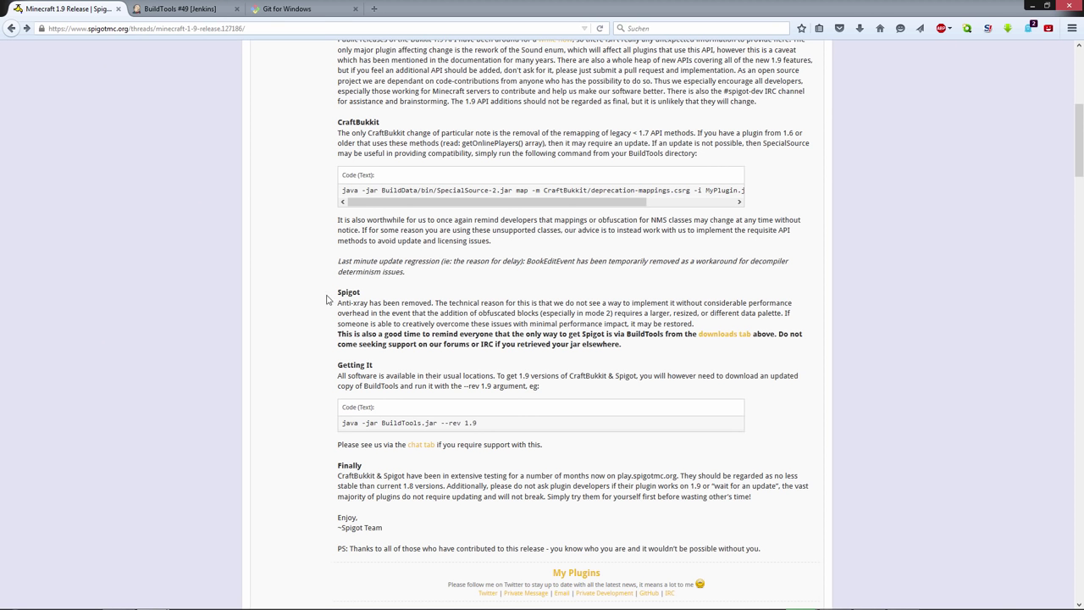
{"action": "double_click", "coordinate": [467, 422]}
{"action": "left_click", "coordinate": [471, 423]}
{"action": "left_click_drag", "start_coordinate": [477, 423], "coordinate": [464, 421]}
{"action": "left_click", "coordinate": [557, 70]}
{"action": "left_click_drag", "start_coordinate": [543, 12], "coordinate": [1083, 111]}
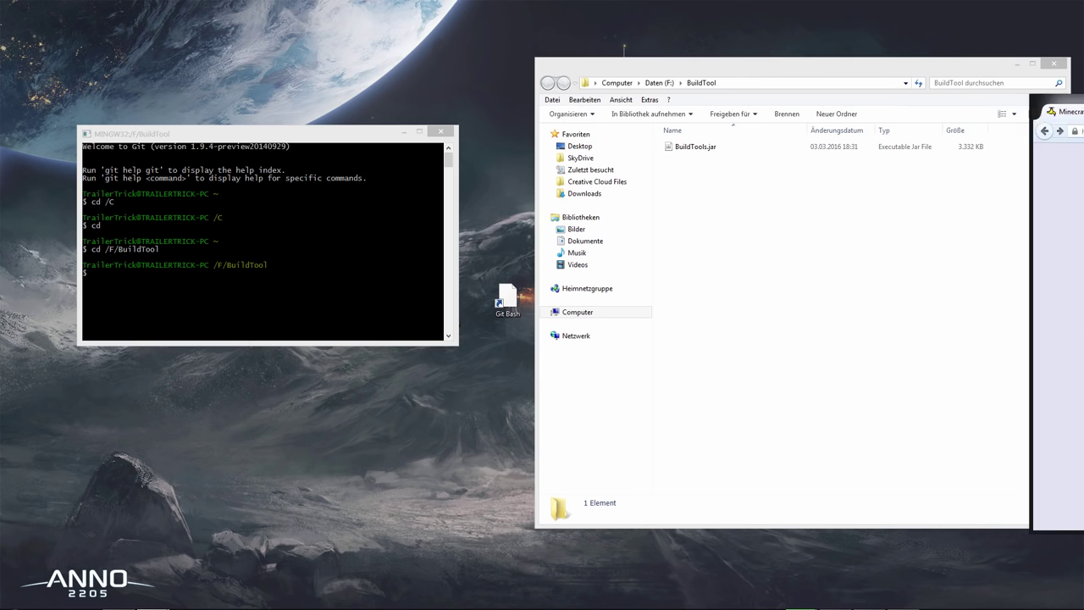
- Run "java -jar BuildTools.jar --rev 1.9" in Git Bash from the BuildTool folder
{"action": "left_click", "coordinate": [248, 274]}
{"action": "type", "text": "java"}
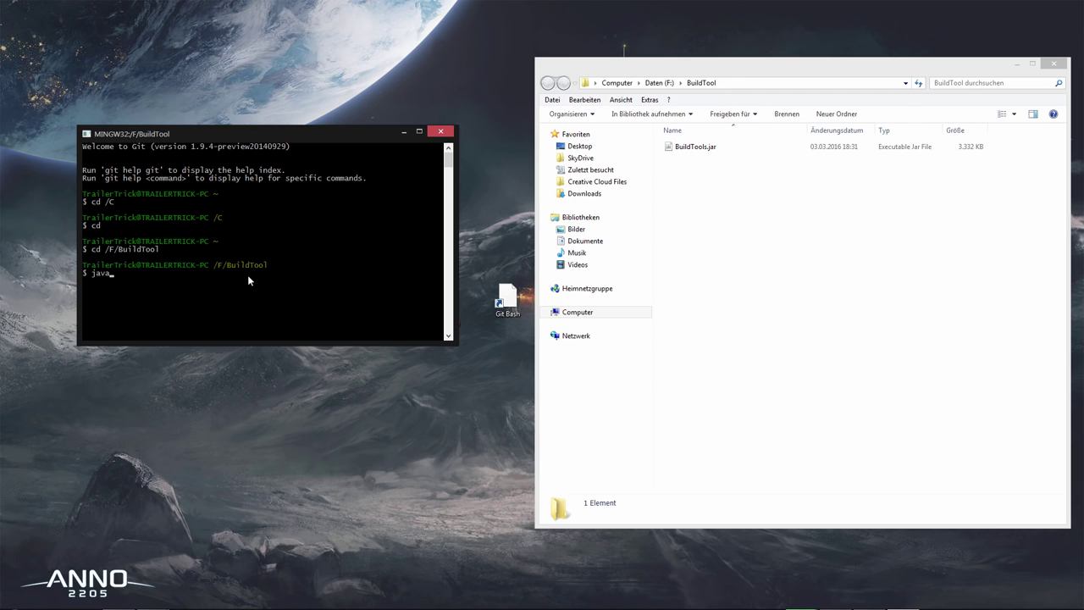
{"action": "type", "text": " -jar BuildTools"}
{"action": "type", "text": "--rev 1.9"}
{"action": "left_click", "coordinate": [720, 195]}
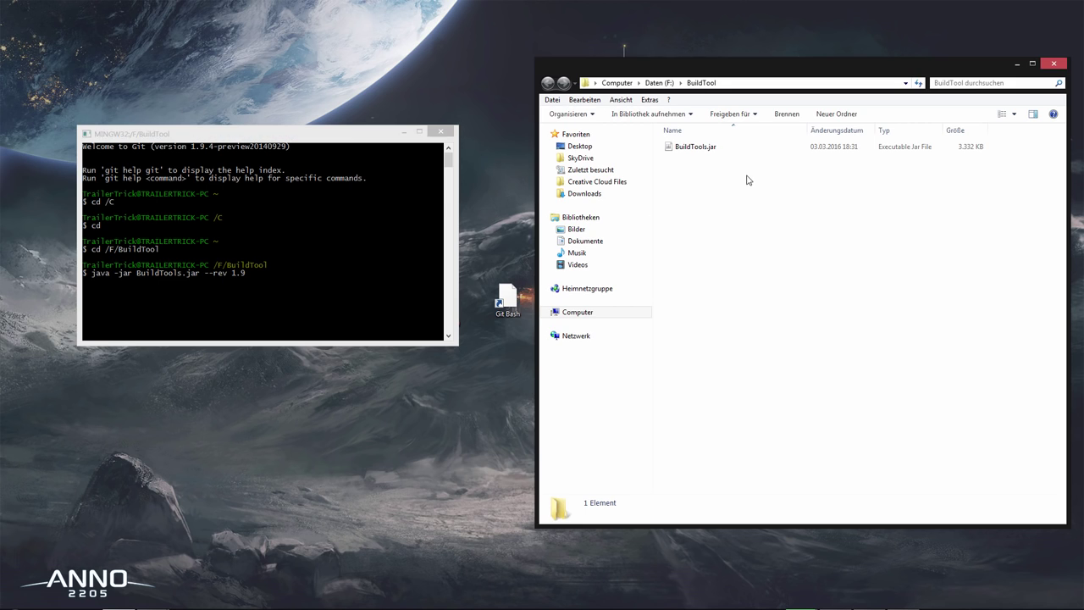
{"action": "left_click_drag", "start_coordinate": [722, 161], "coordinate": [658, 149]}
{"action": "left_click", "coordinate": [701, 169]}
{"action": "left_click", "coordinate": [938, 270]}
{"action": "left_click", "coordinate": [319, 276]}
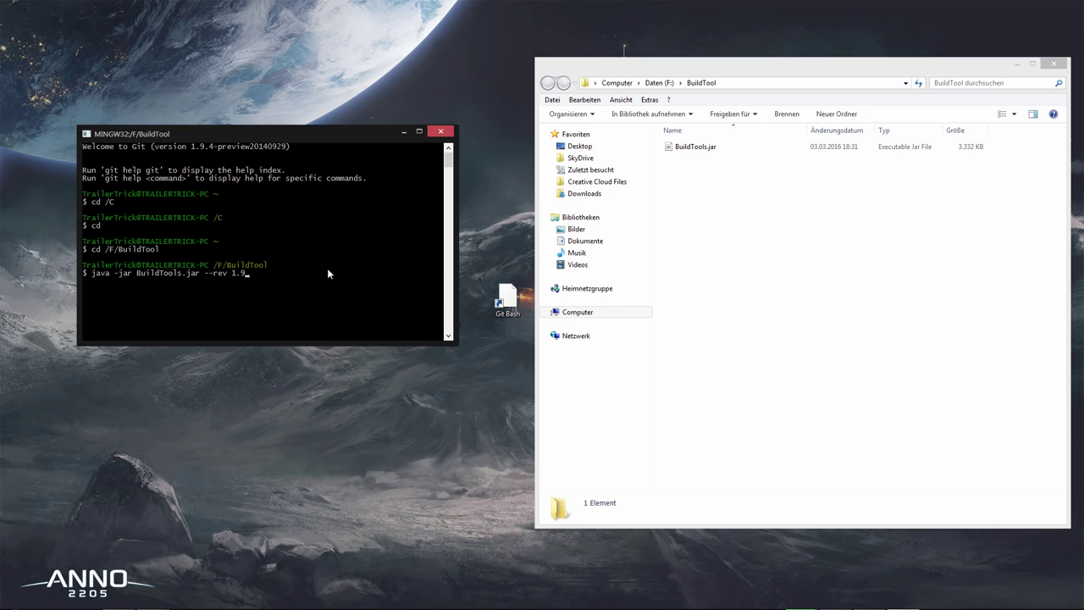
{"action": "key", "text": "Return"}
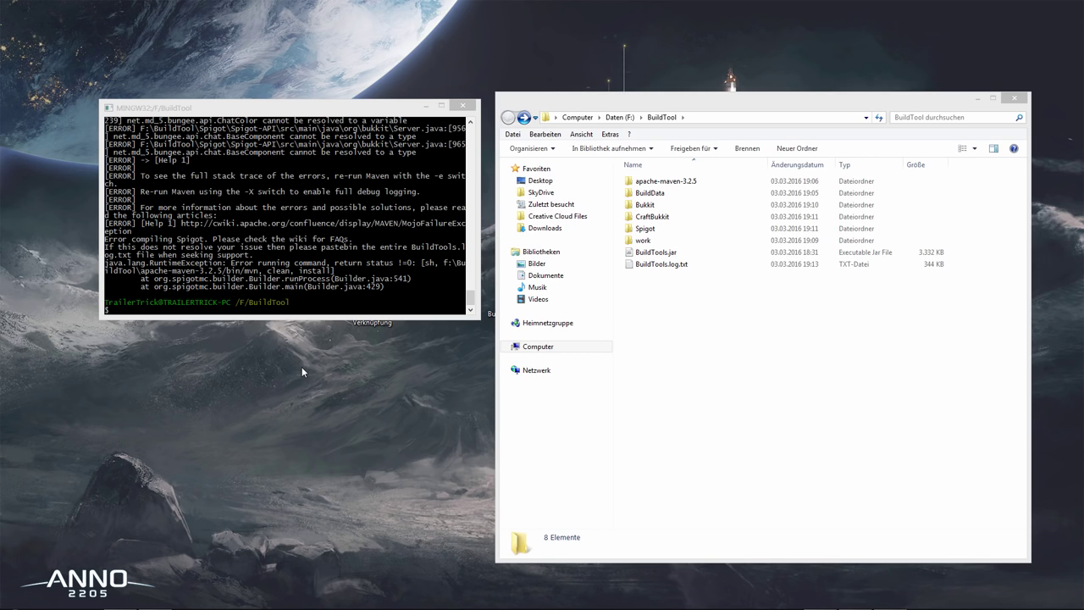
- Close the Git Bash window and open the CraftBukkit folder inside BuildTool
{"action": "left_click", "coordinate": [283, 204]}
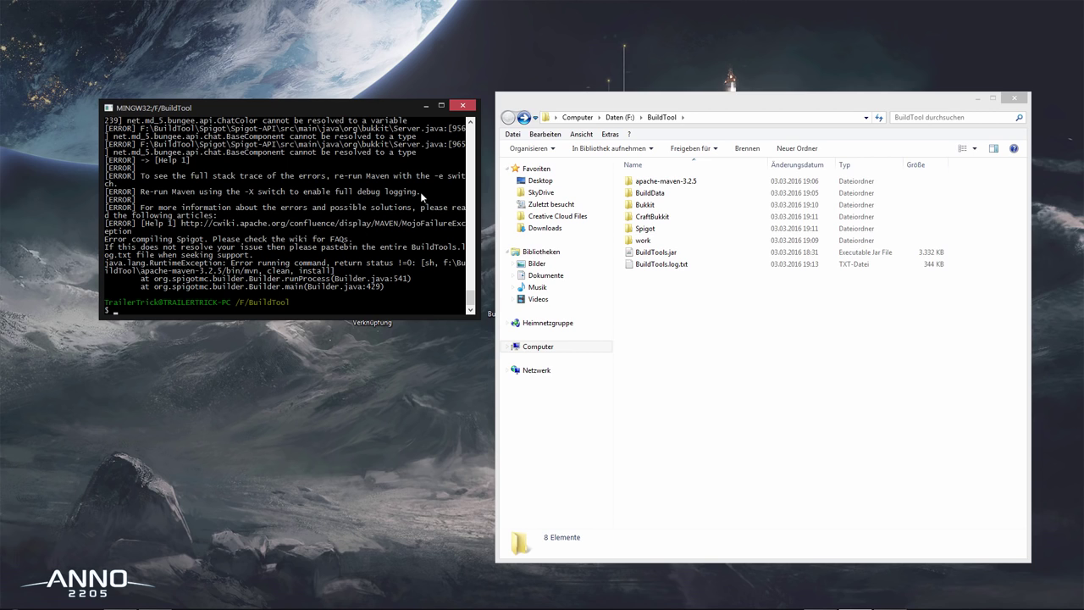
{"action": "left_click", "coordinate": [462, 105]}
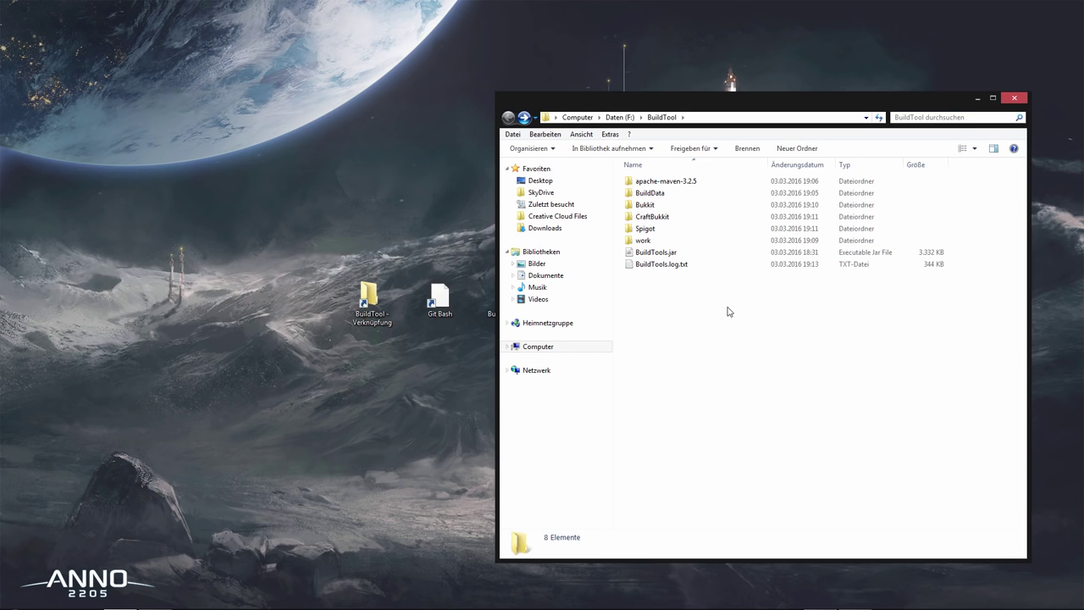
{"action": "double_click", "coordinate": [726, 217]}
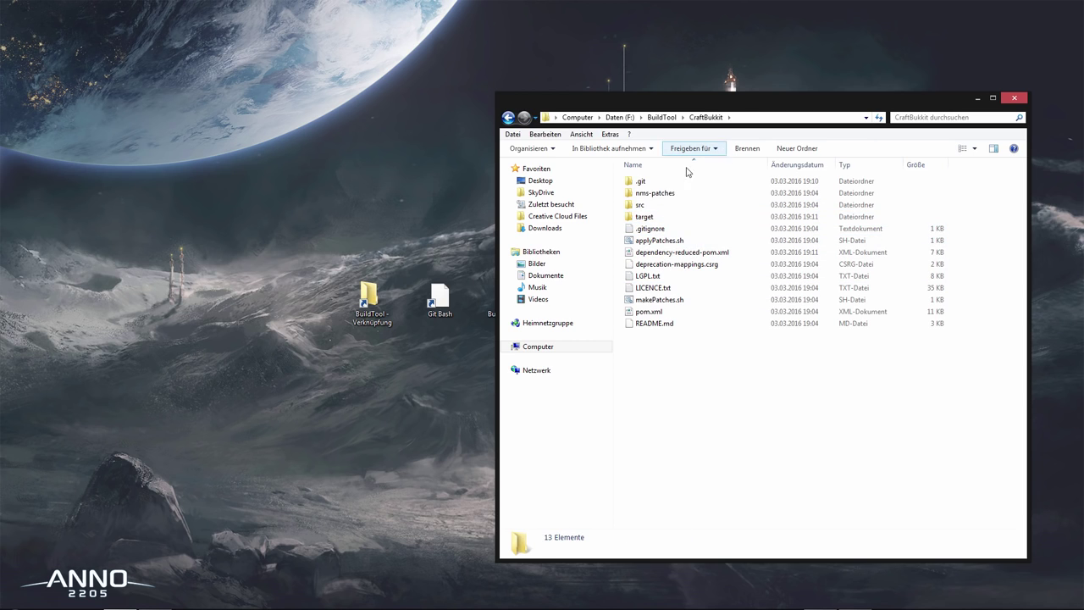
{"action": "key", "text": "BackSpace"}
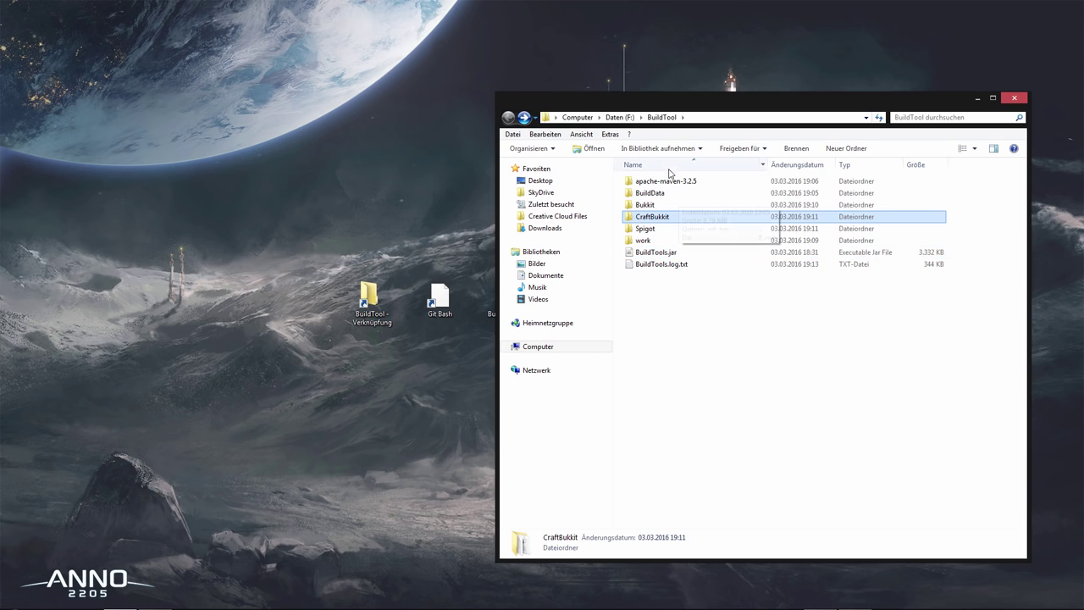
{"action": "double_click", "coordinate": [661, 218]}
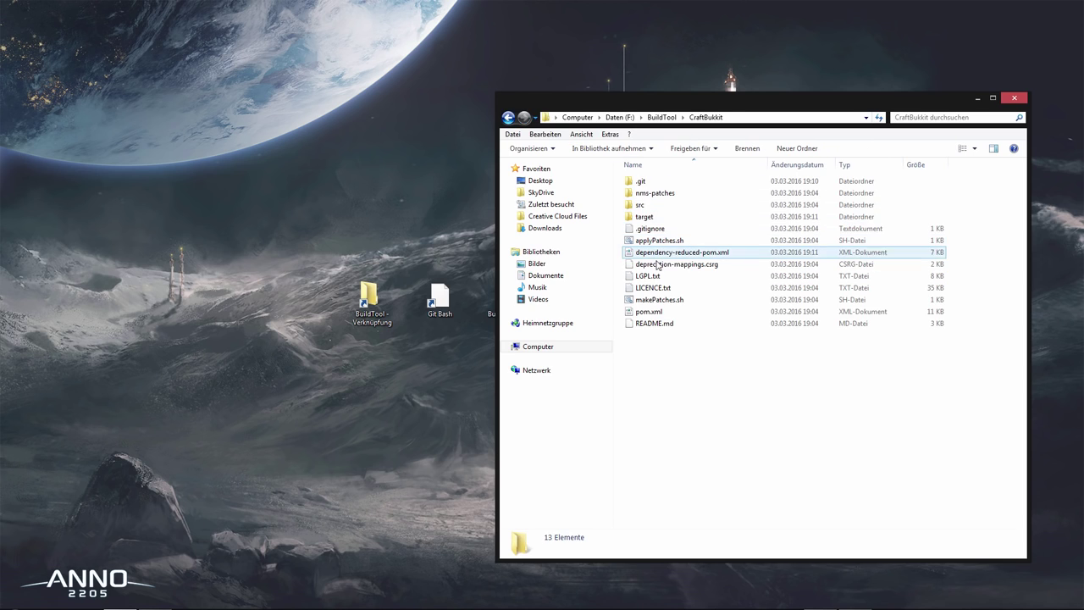
- Copy craftbukkit-1.9-R0.1-SNAPSHOT.jar from the CraftBukkit folder's target subfolder to the desktop and close the folder window
{"action": "double_click", "coordinate": [660, 219]}
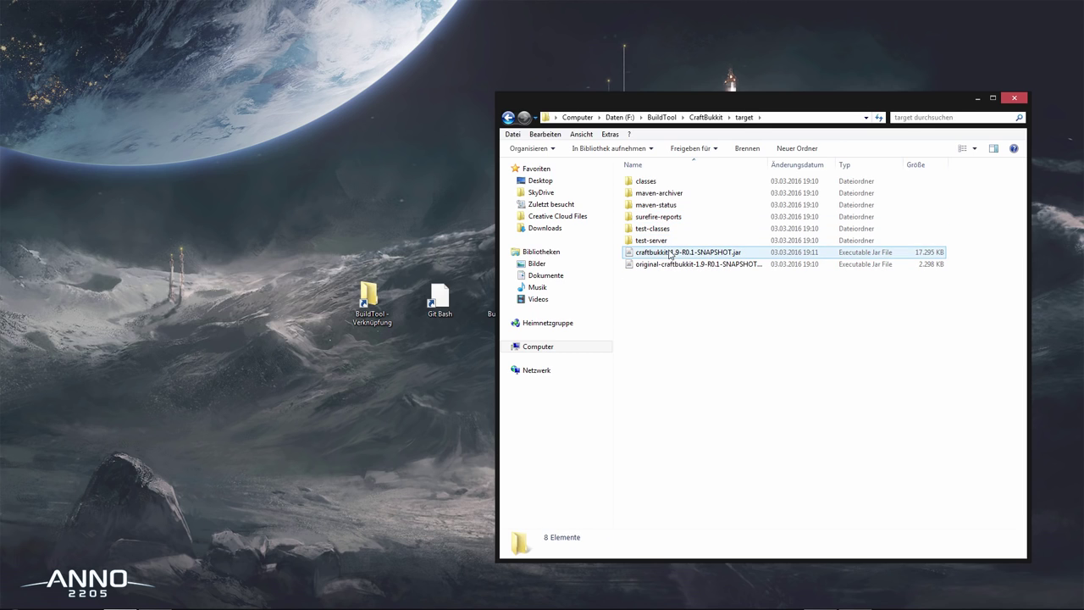
{"action": "left_click", "coordinate": [682, 253]}
{"action": "left_click_drag", "start_coordinate": [701, 251], "coordinate": [301, 292]}
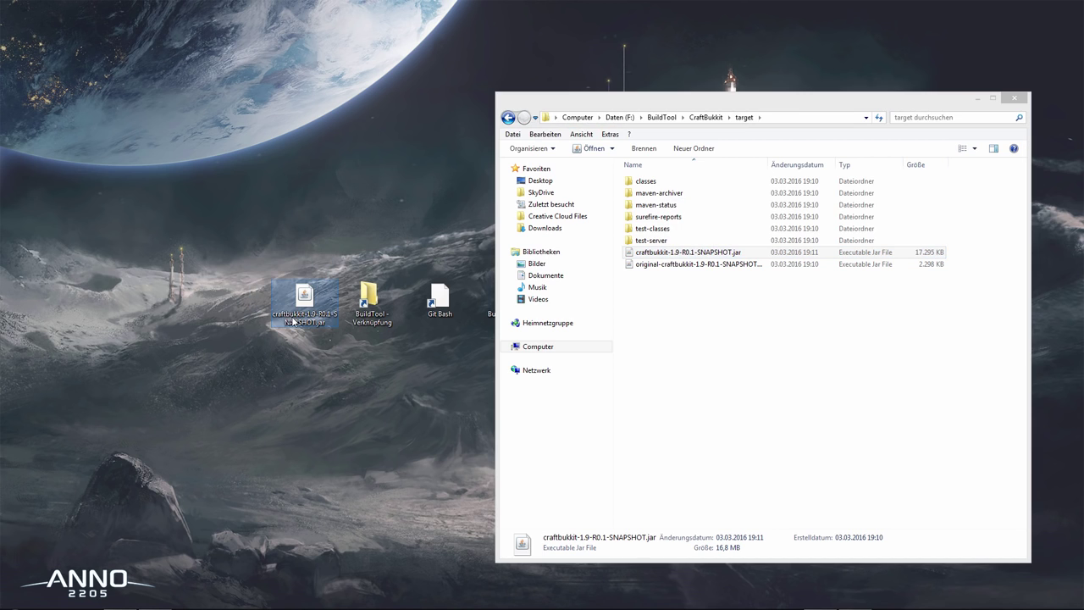
{"action": "left_click", "coordinate": [1014, 98]}
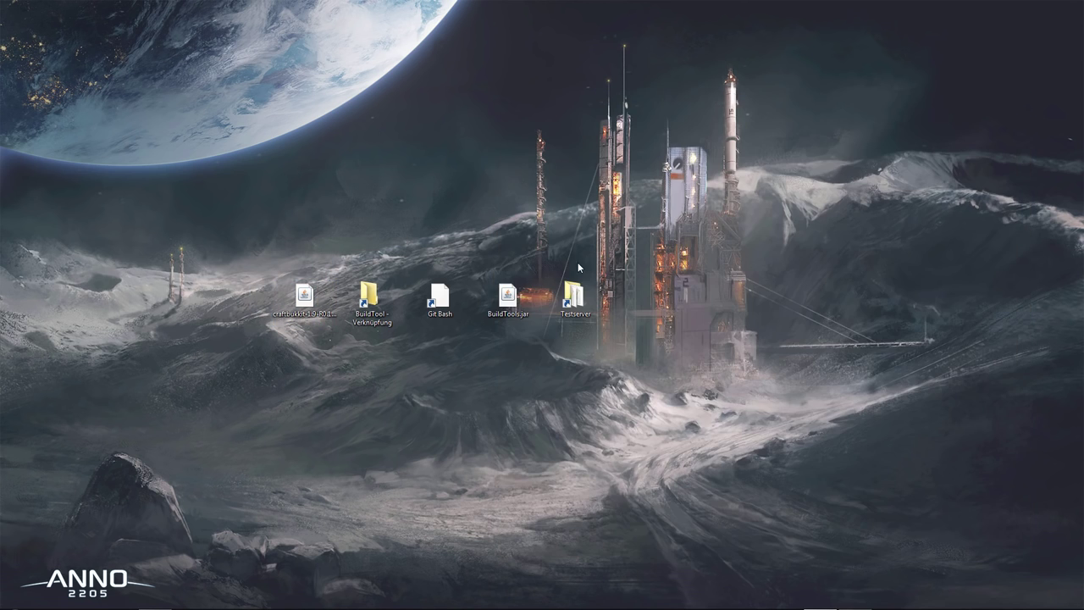
- Try to rename the copied snapshot jar on the desktop to craftbukkit-1.9.jar and dismiss the duplicate-name dialog
{"action": "left_click", "coordinate": [303, 301]}
{"action": "right_click", "coordinate": [303, 299]}
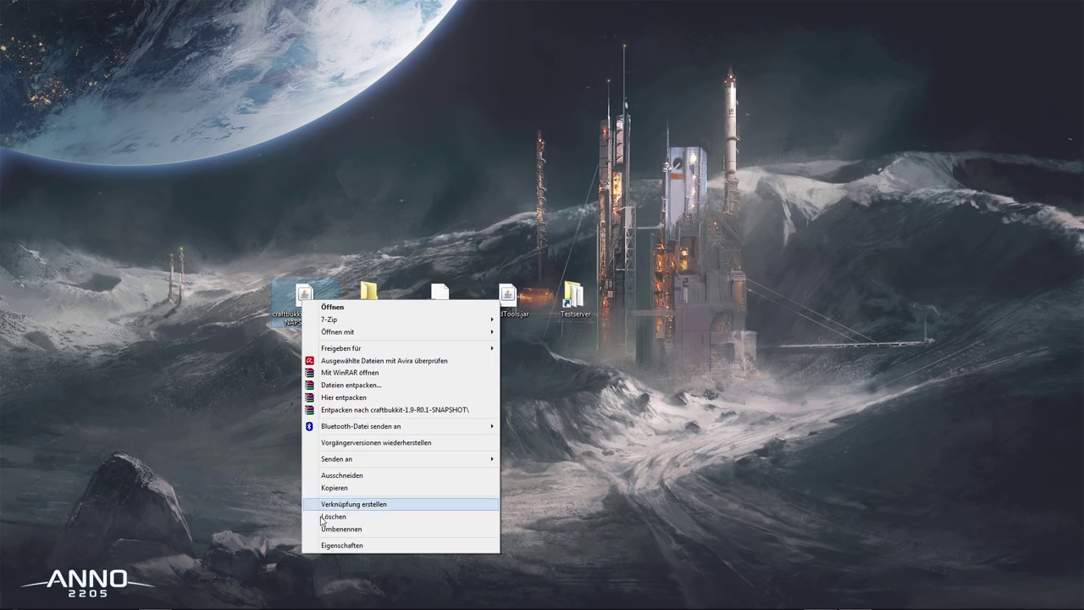
{"action": "left_click", "coordinate": [331, 530]}
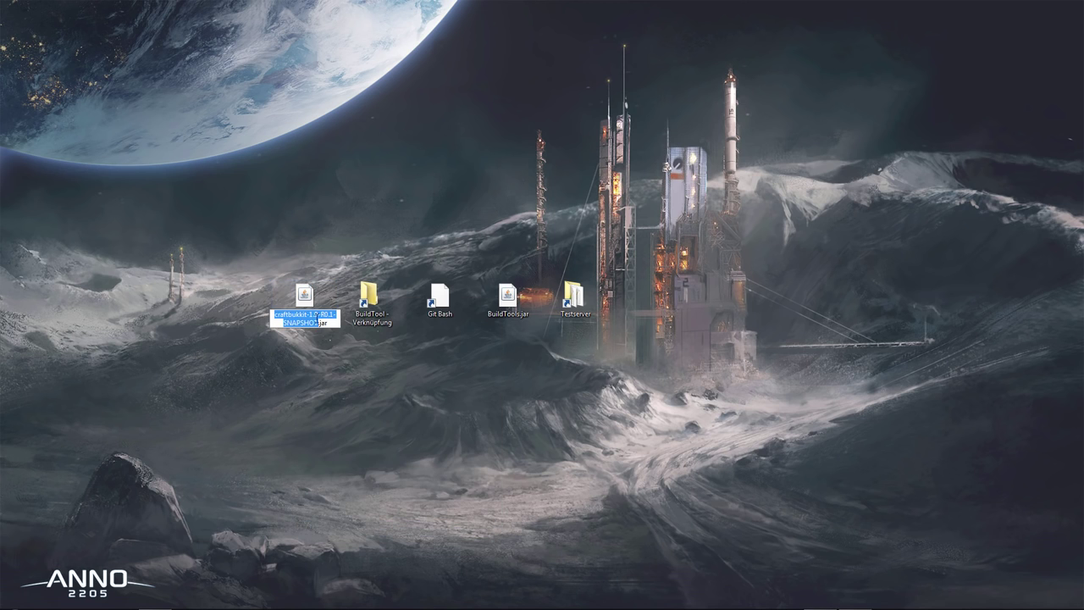
{"action": "left_click", "coordinate": [318, 315]}
{"action": "left_click_drag", "start_coordinate": [318, 315], "coordinate": [319, 325]}
{"action": "key", "text": "BackSpace"}
{"action": "key", "text": "Return"}
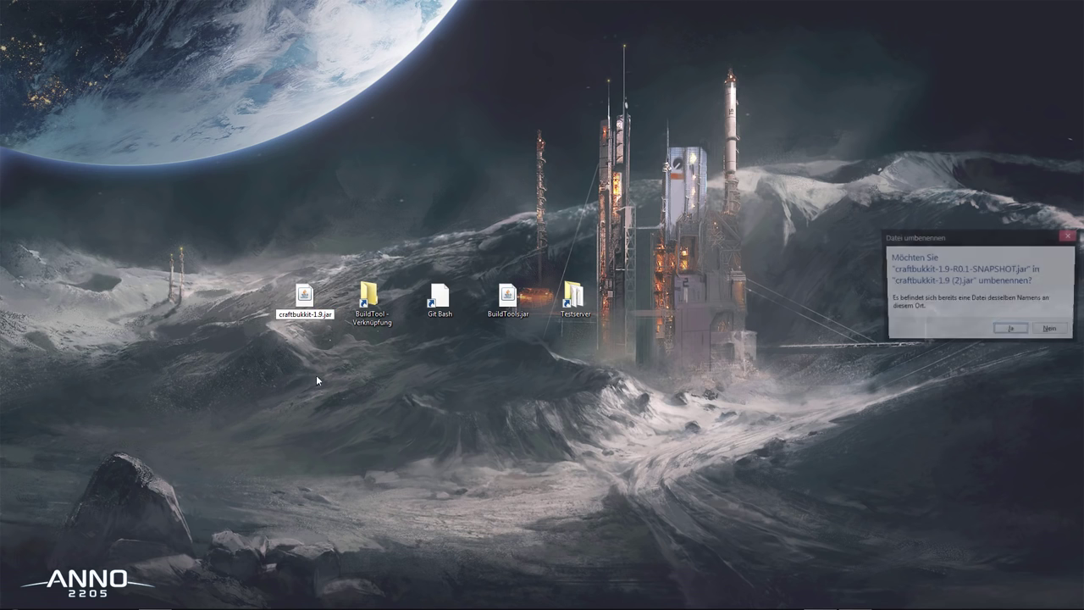
{"action": "left_click_drag", "start_coordinate": [900, 233], "coordinate": [444, 142]}
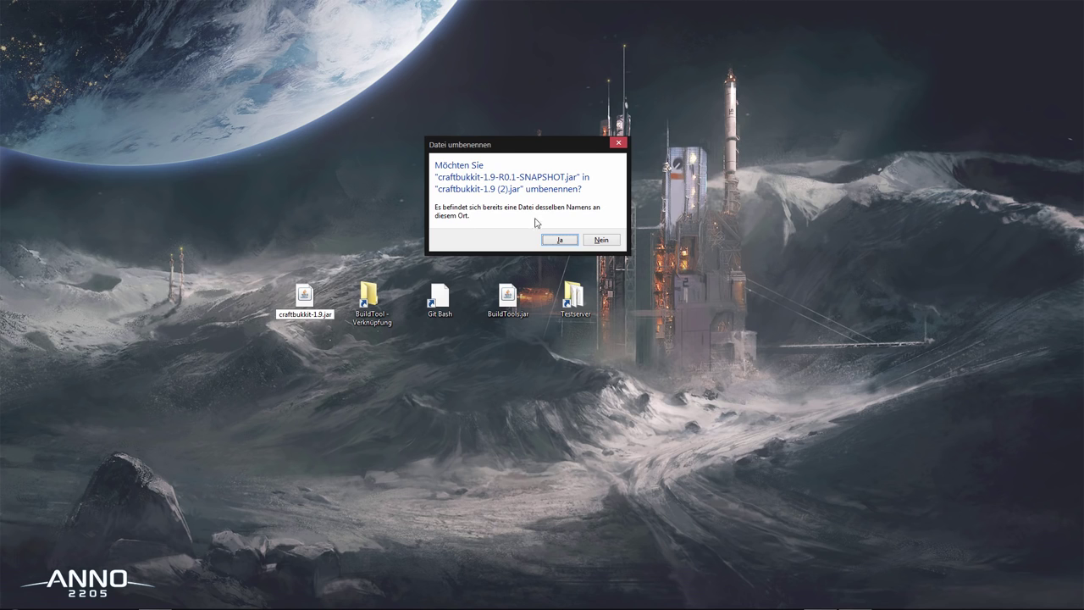
{"action": "left_click", "coordinate": [626, 147]}
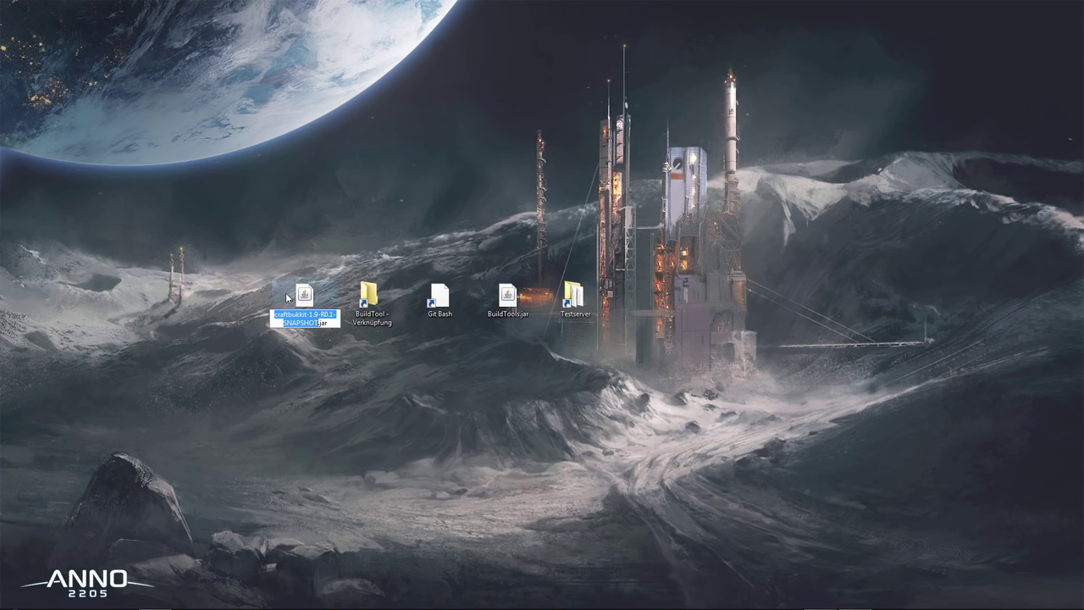
- Shorten the desktop snapshot jar's name to craftbukkit-1.9.jar and accept the alternative name craftbukkit-1.9 (2).jar
{"action": "left_click_drag", "start_coordinate": [273, 322], "coordinate": [316, 322]}
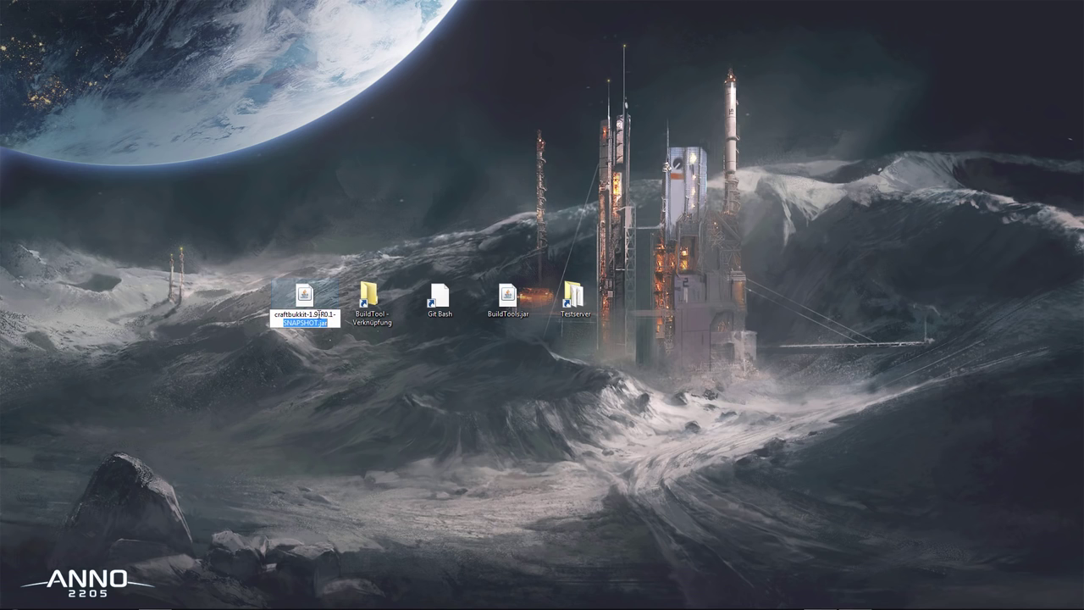
{"action": "left_click", "coordinate": [318, 315]}
{"action": "mouse_move", "coordinate": [319, 315]}
{"action": "left_mouse_down"}
{"action": "mouse_move", "coordinate": [318, 327]}
{"action": "mouse_move", "coordinate": [322, 313]}
{"action": "left_mouse_up"}
{"action": "left_click", "coordinate": [318, 326]}
{"action": "key", "text": "BackSpace"}
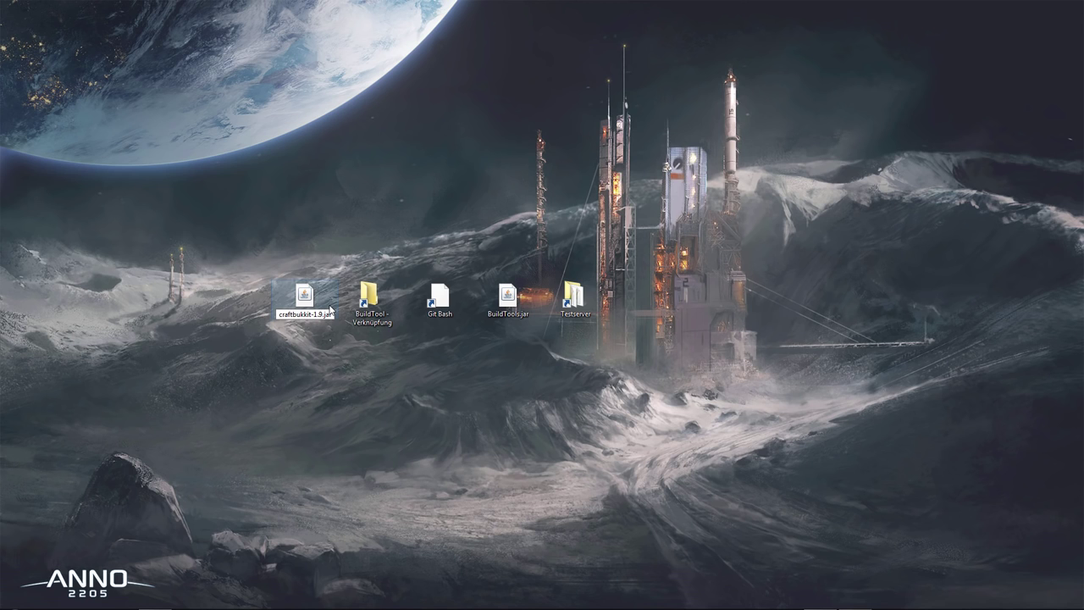
{"action": "key", "text": "Return"}
{"action": "key", "text": "Return"}
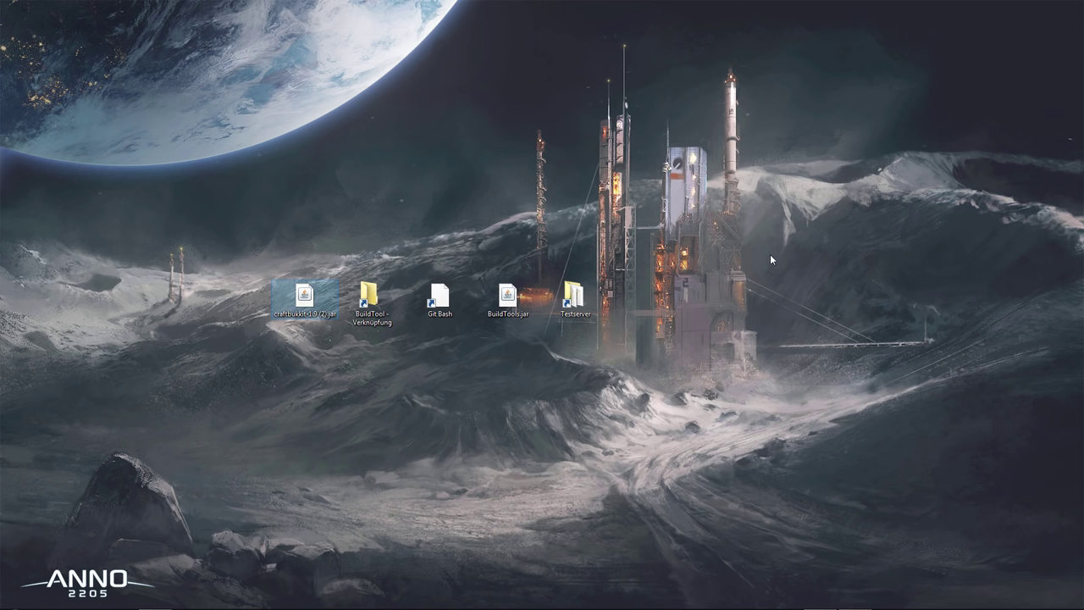
- Open the Testserver folder from the desktop and copy craftbukkit-1.9 (2).jar into it
{"action": "double_click", "coordinate": [575, 296]}
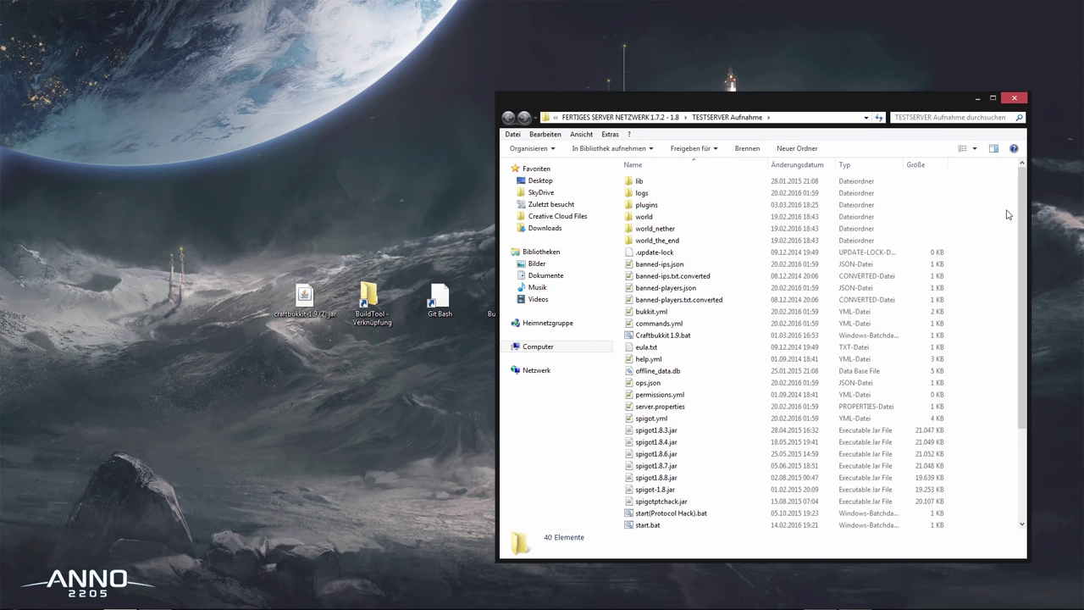
{"action": "scroll", "coordinate": [804, 387], "scroll_direction": "down", "scroll_amount": 1}
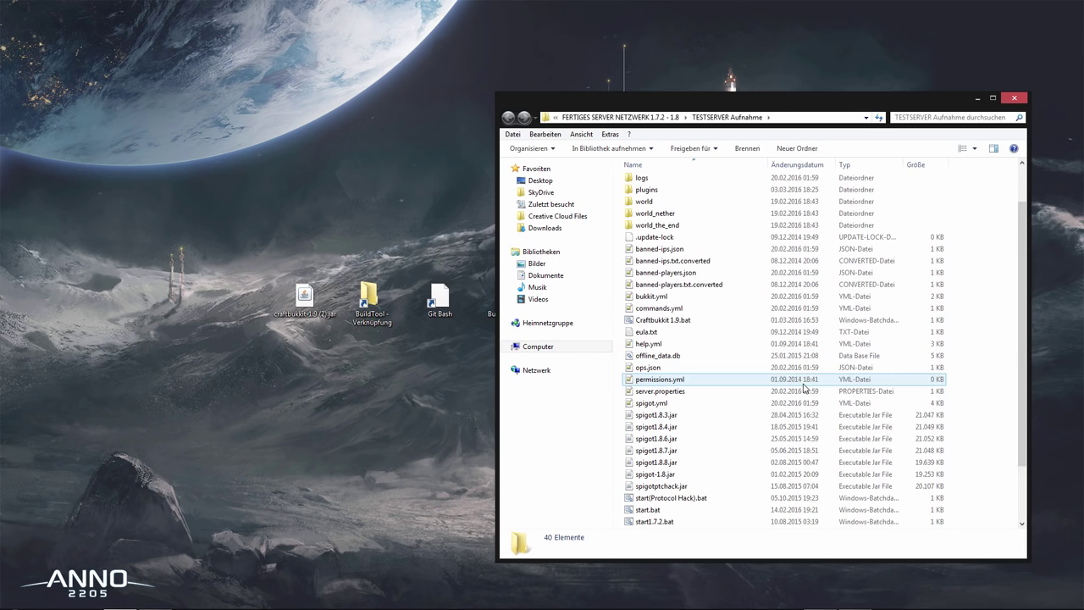
{"action": "scroll", "coordinate": [805, 387], "scroll_direction": "up", "scroll_amount": 1}
{"action": "left_click_drag", "start_coordinate": [304, 297], "coordinate": [987, 300]}
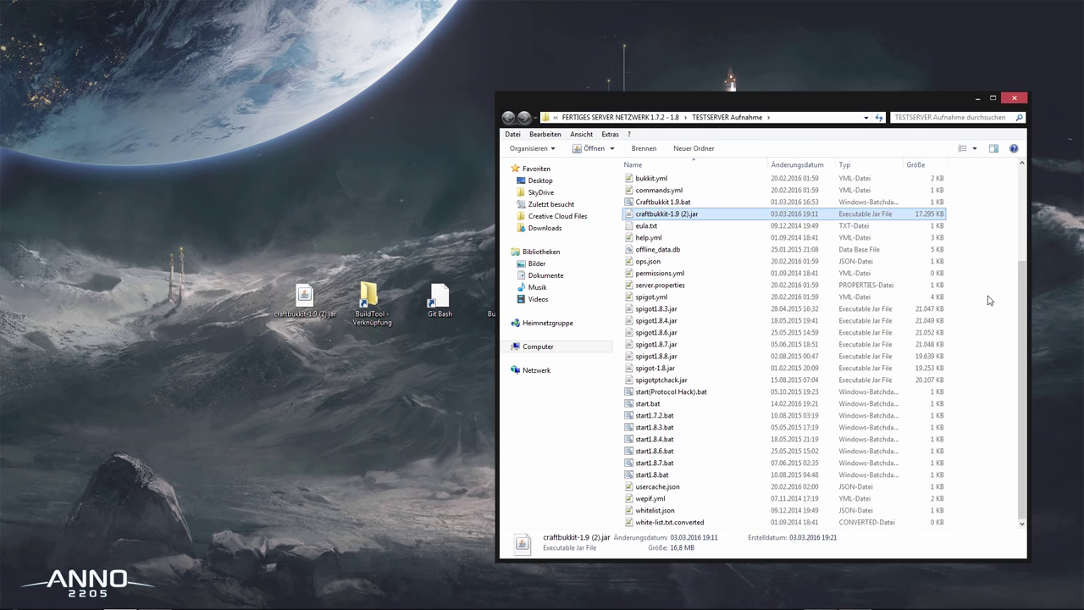
{"action": "left_click", "coordinate": [988, 300]}
{"action": "scroll", "coordinate": [720, 222], "scroll_direction": "up", "scroll_amount": 3}
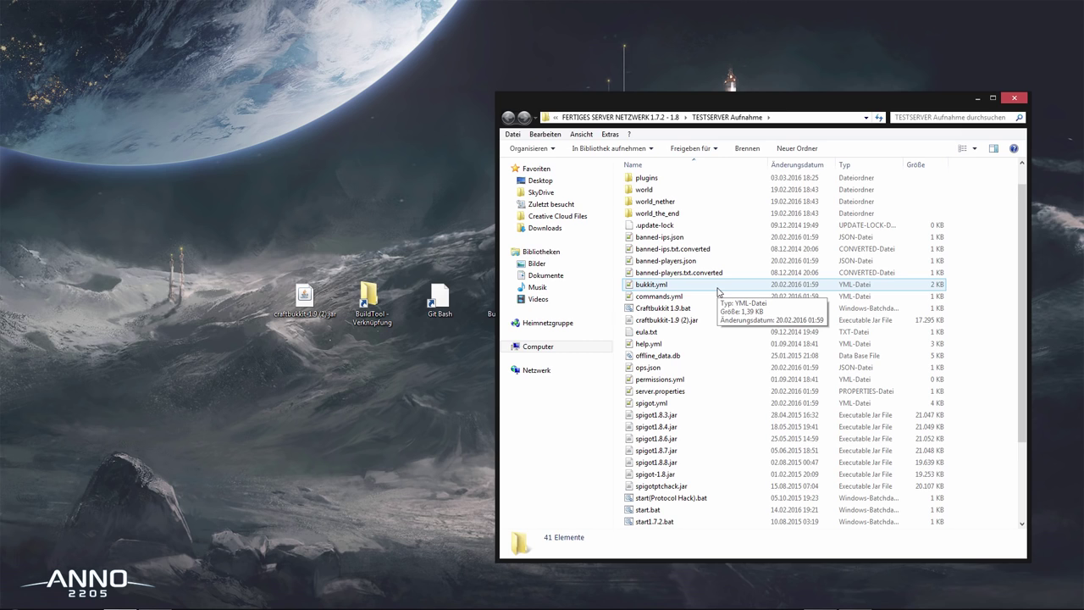
- Rename craftbukkit-1.9 (2).jar in the test server folder to craftbukkit-1.9.jar
{"action": "left_click", "coordinate": [705, 320]}
{"action": "right_click", "coordinate": [704, 320]}
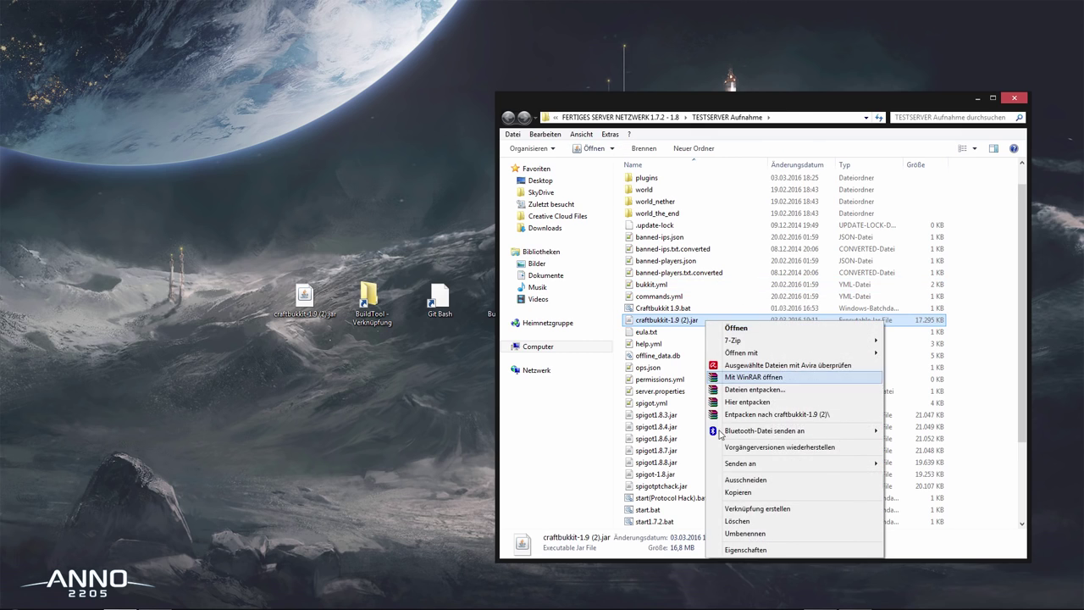
{"action": "left_click", "coordinate": [745, 533]}
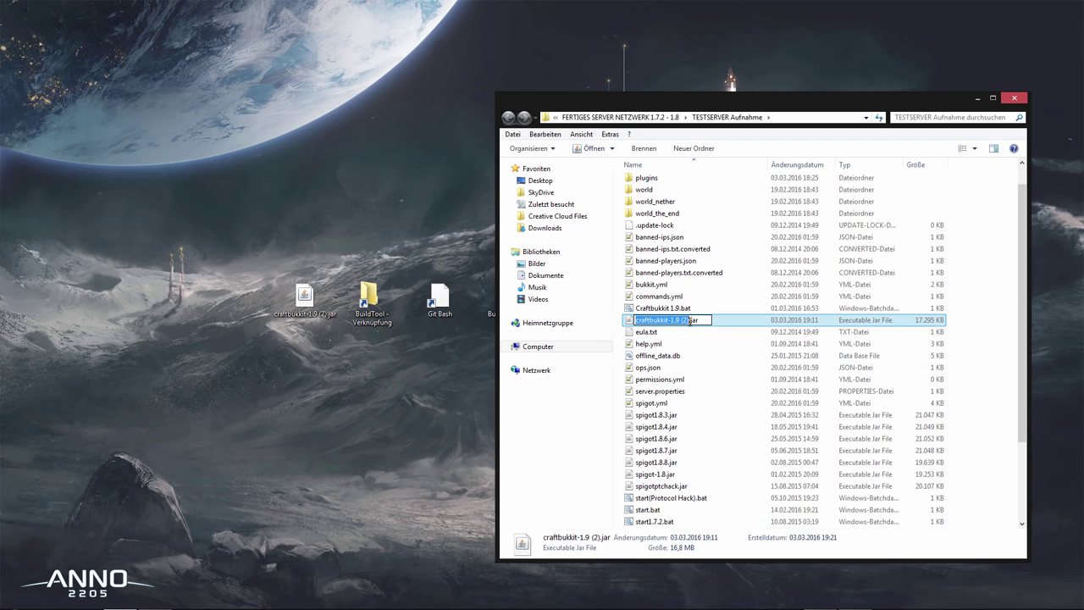
{"action": "left_click", "coordinate": [690, 320]}
{"action": "key", "text": "BackSpace"}
{"action": "key", "text": "BackSpace"}
{"action": "key", "text": "BackSpace"}
{"action": "key", "text": "BackSpace"}
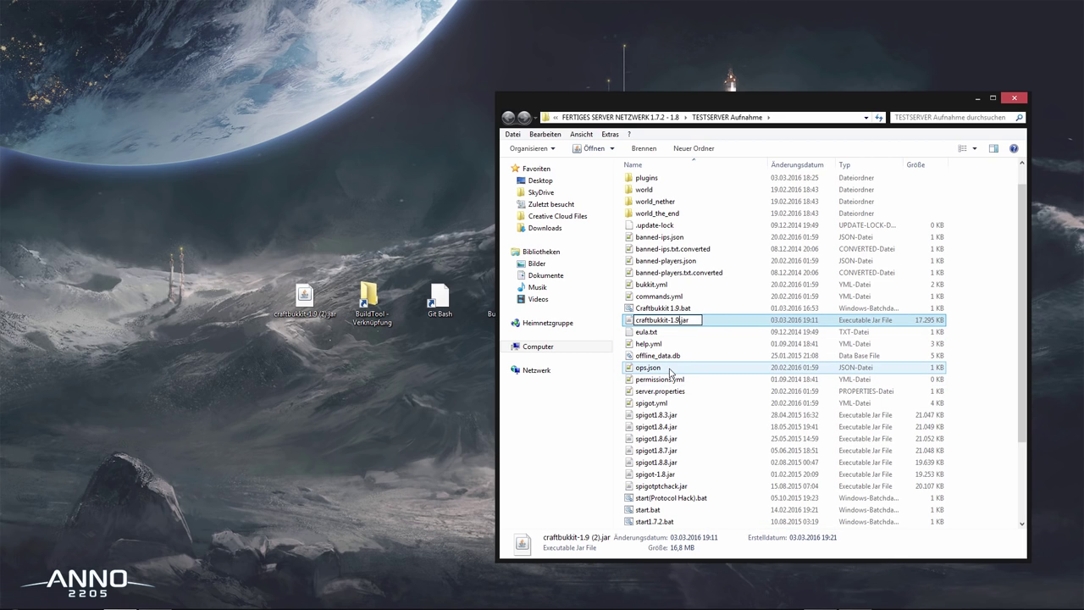
{"action": "key", "text": "Return"}
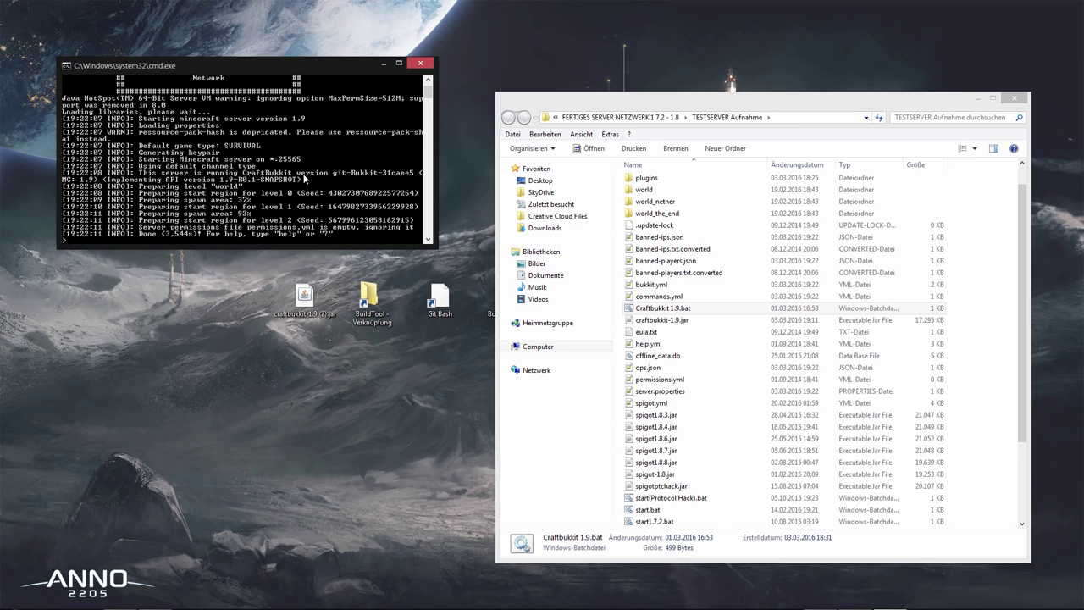
- Review the startup log in the CraftBukkit 1.9 server console and list the plugins with "pl"
{"action": "scroll", "coordinate": [305, 178], "scroll_direction": "down", "scroll_amount": 2}
{"action": "scroll", "coordinate": [305, 178], "scroll_direction": "up", "scroll_amount": 2}
{"action": "type", "text": "pl"}
{"action": "key", "text": "Return"}
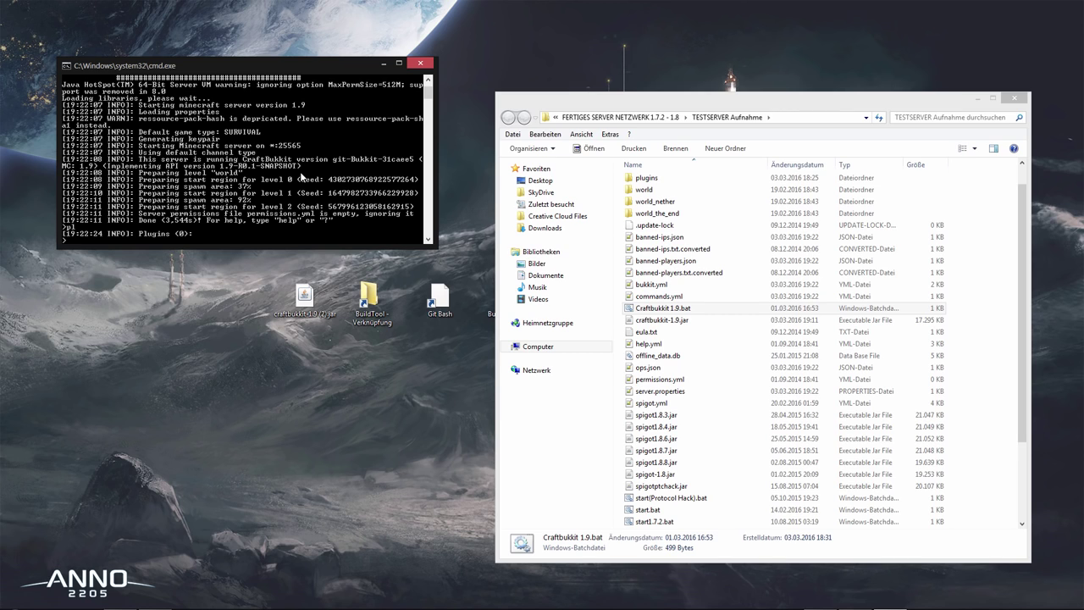
- Shut down the test server with the "stop" console command, dismiss its console and close the test server folder
{"action": "type", "text": "stop"}
{"action": "key", "text": "Return"}
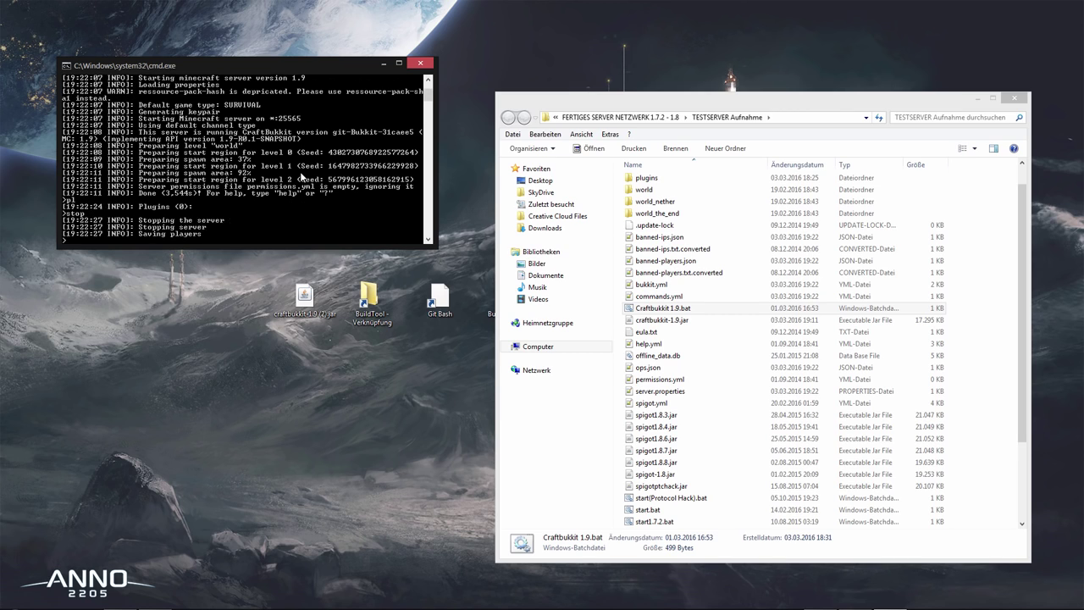
{"action": "key", "text": "Return"}
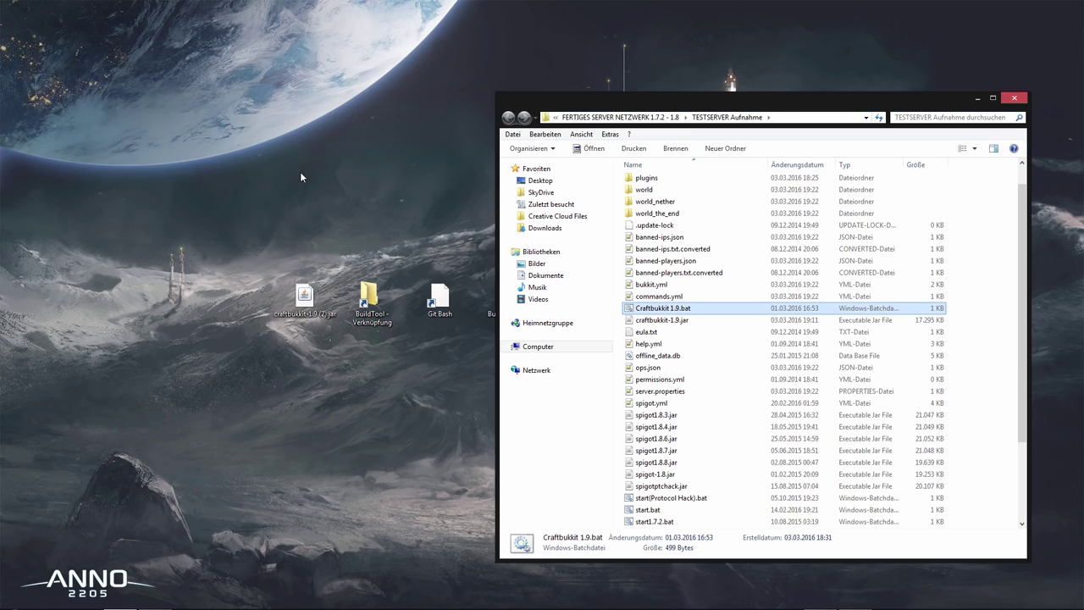
{"action": "left_click", "coordinate": [978, 171]}
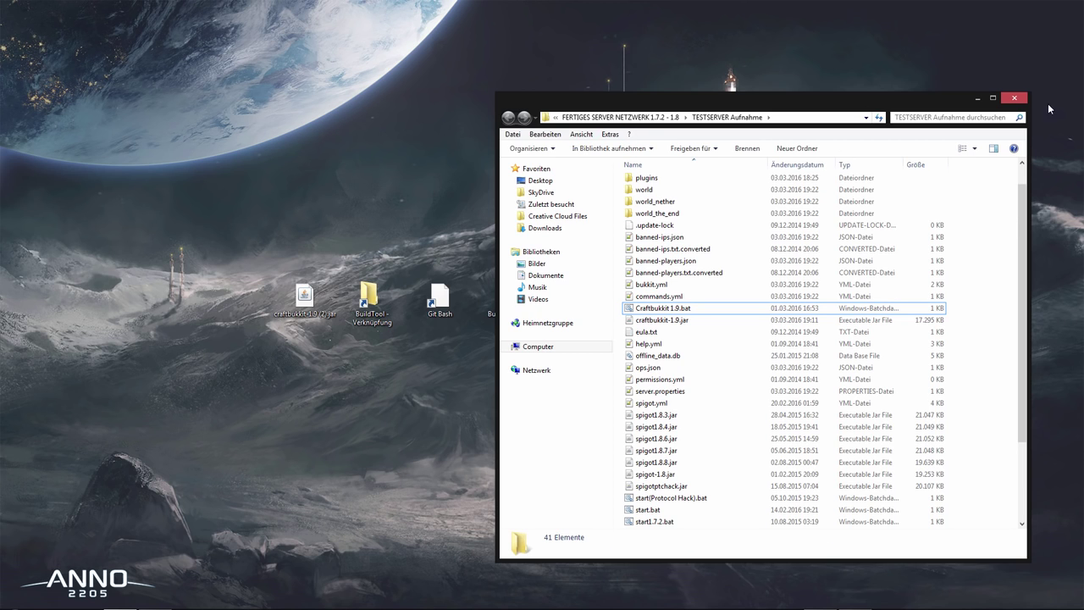
{"action": "left_click", "coordinate": [1013, 99]}
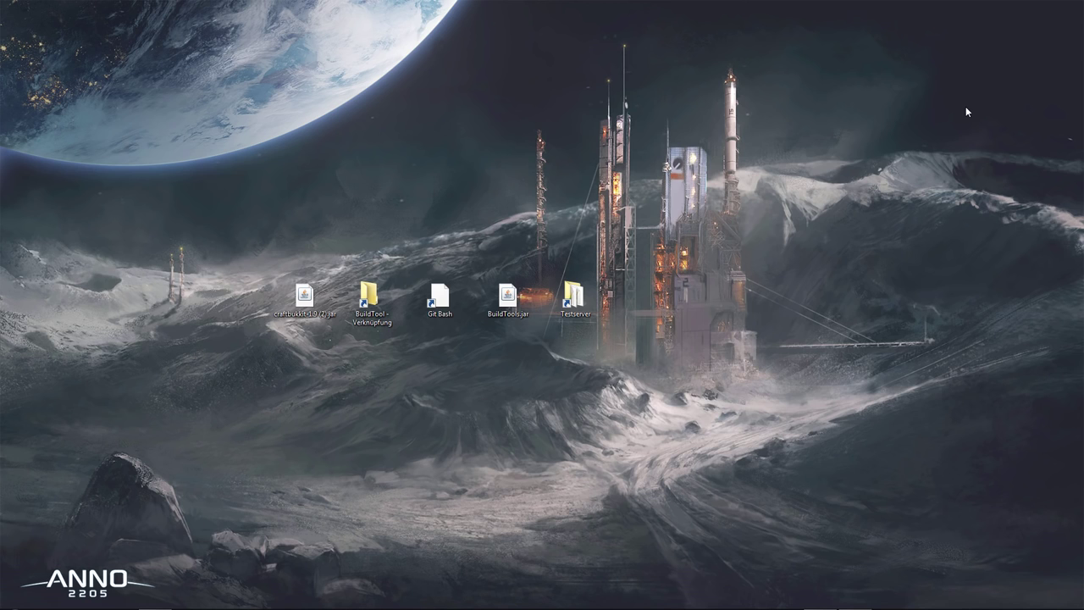